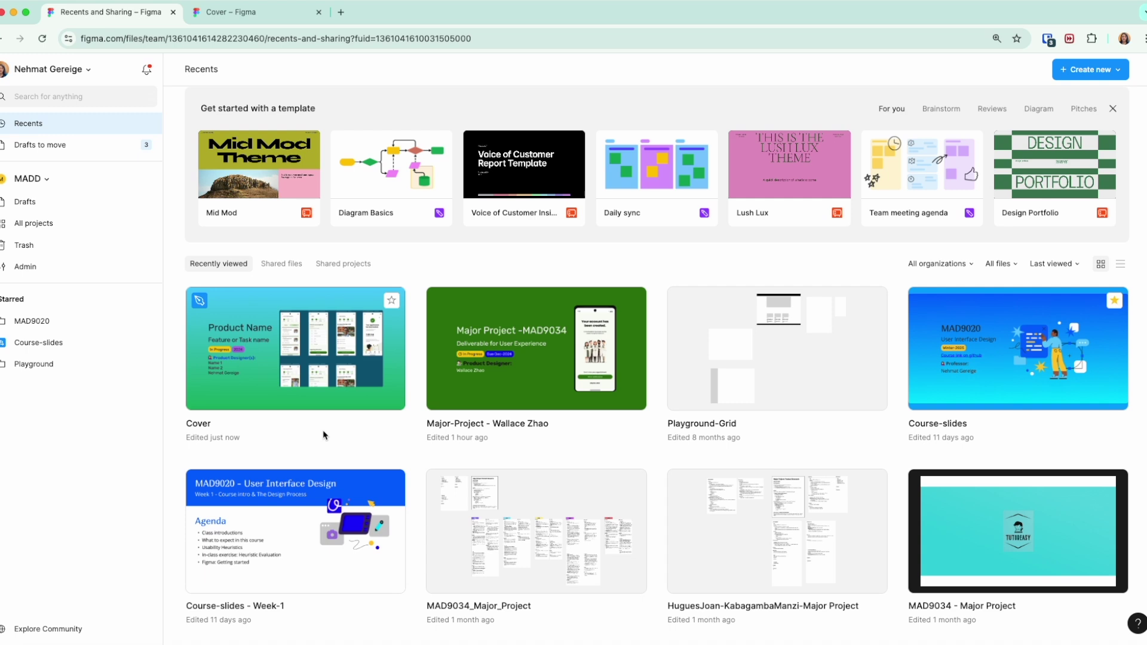
Scroll up and down through the Recently viewed files to locate the Cover file.
{"action": "scroll", "coordinate": [325, 439], "scroll_direction": "down", "scroll_amount": 5}
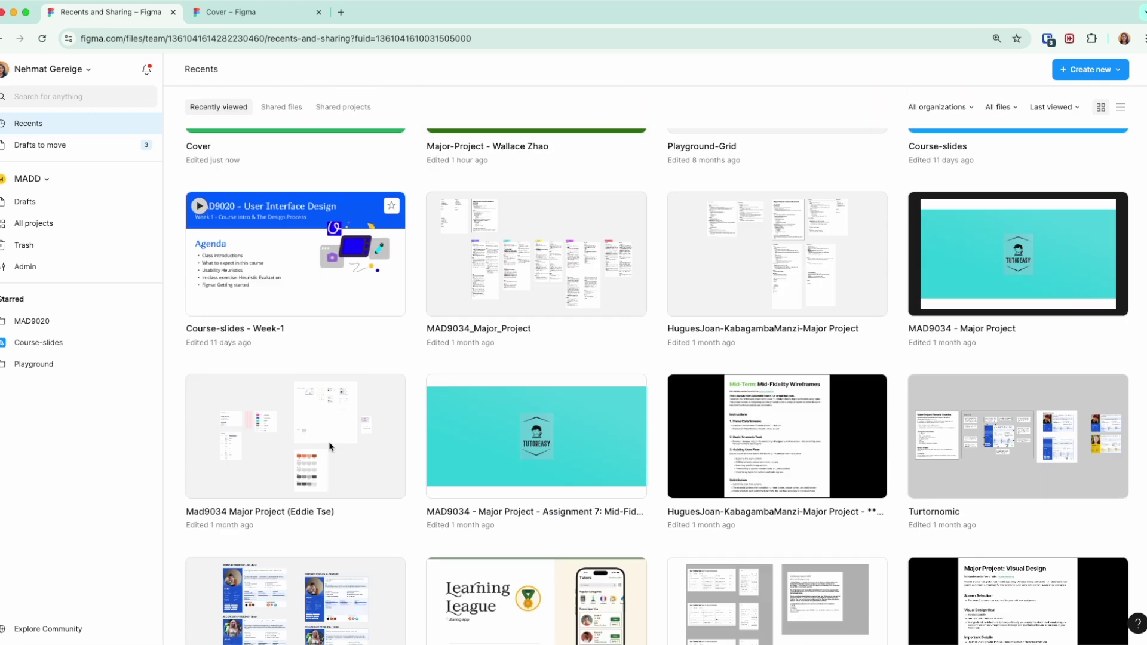
{"action": "scroll", "coordinate": [329, 446], "scroll_direction": "down", "scroll_amount": 3}
{"action": "scroll", "coordinate": [329, 446], "scroll_direction": "up", "scroll_amount": 8}
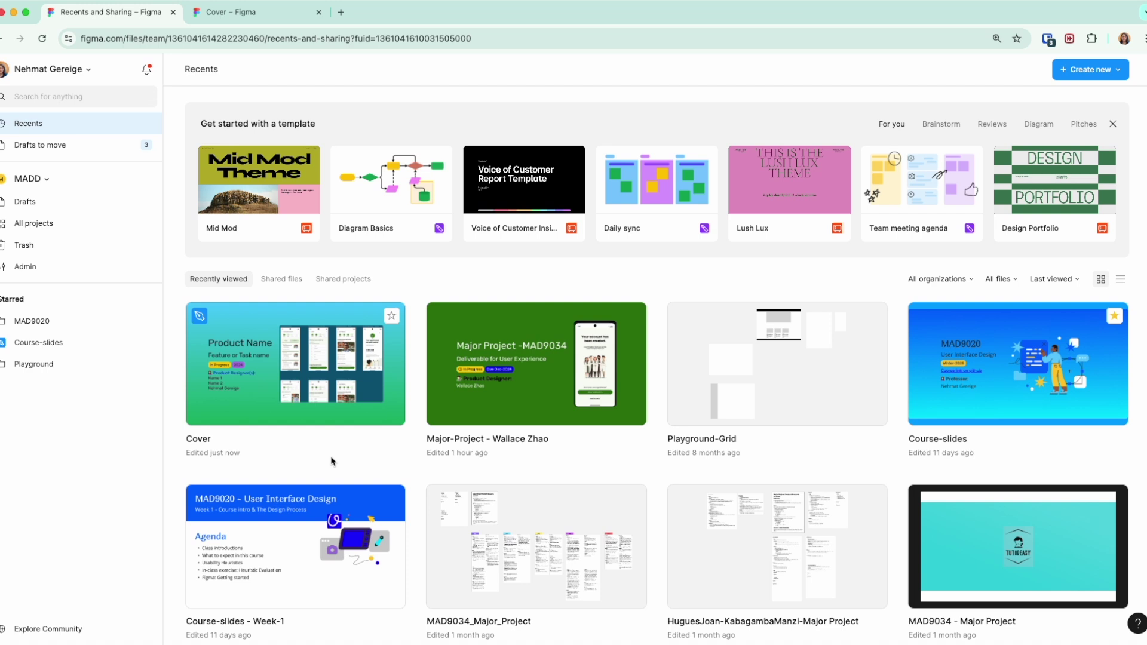
{"action": "scroll", "coordinate": [331, 460], "scroll_direction": "down", "scroll_amount": 3}
{"action": "scroll", "coordinate": [333, 462], "scroll_direction": "up", "scroll_amount": 3}
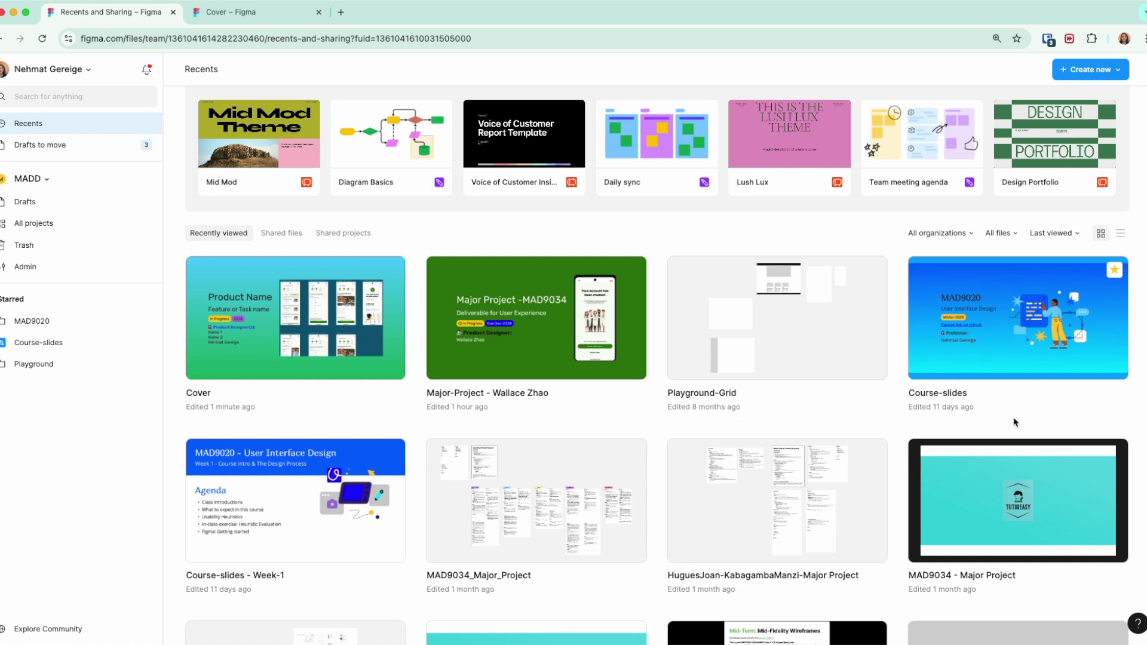
{"action": "scroll", "coordinate": [1014, 419], "scroll_direction": "down", "scroll_amount": 4}
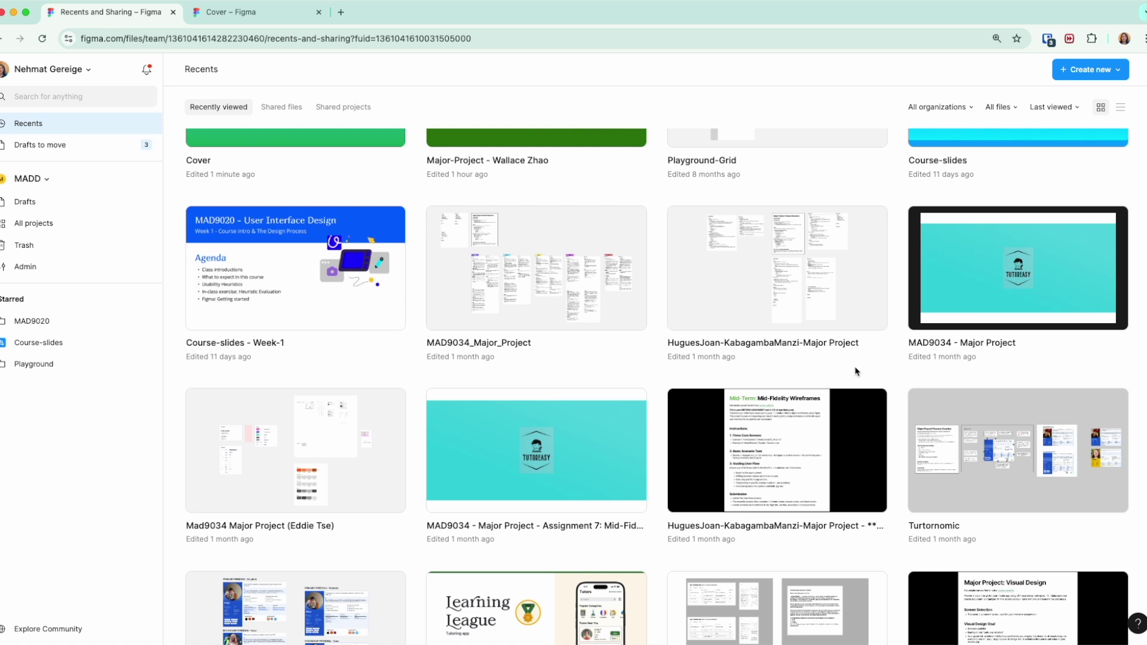
{"action": "scroll", "coordinate": [856, 371], "scroll_direction": "up", "scroll_amount": 5}
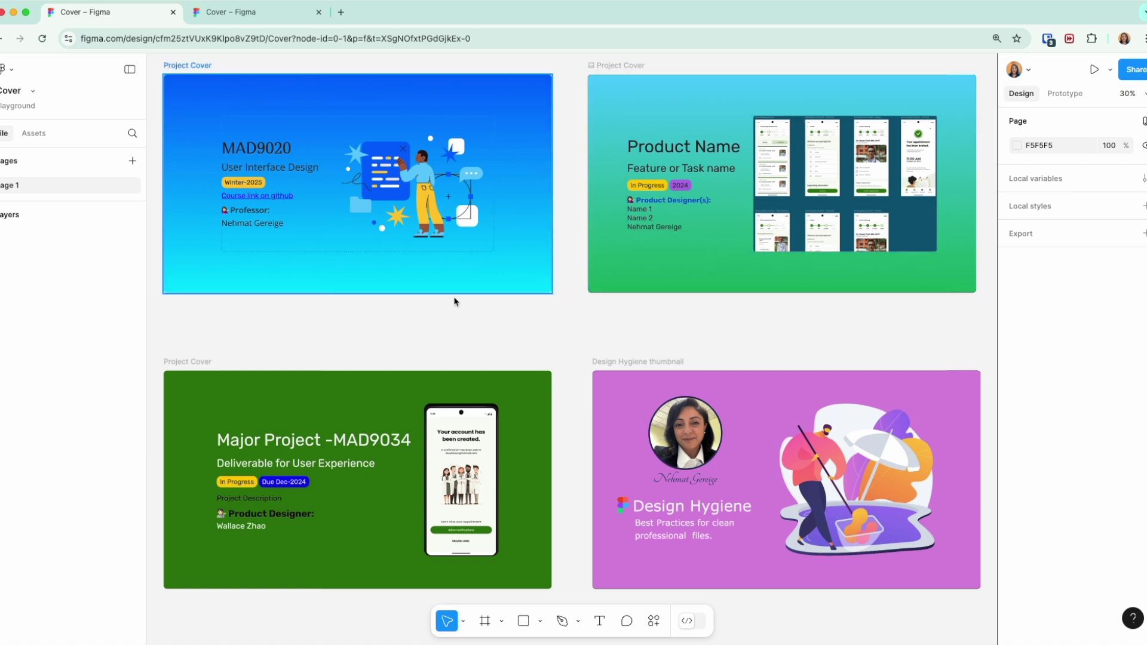
{"action": "scroll", "coordinate": [623, 323], "scroll_direction": "up", "scroll_amount": 3}
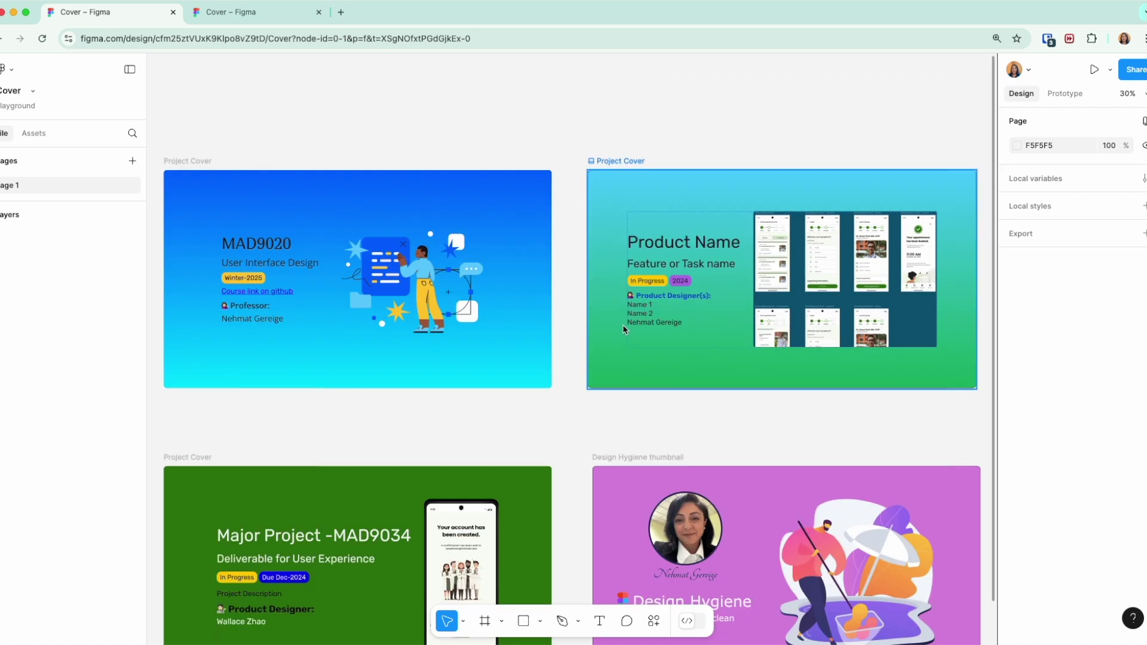
{"action": "left_click", "coordinate": [657, 191]}
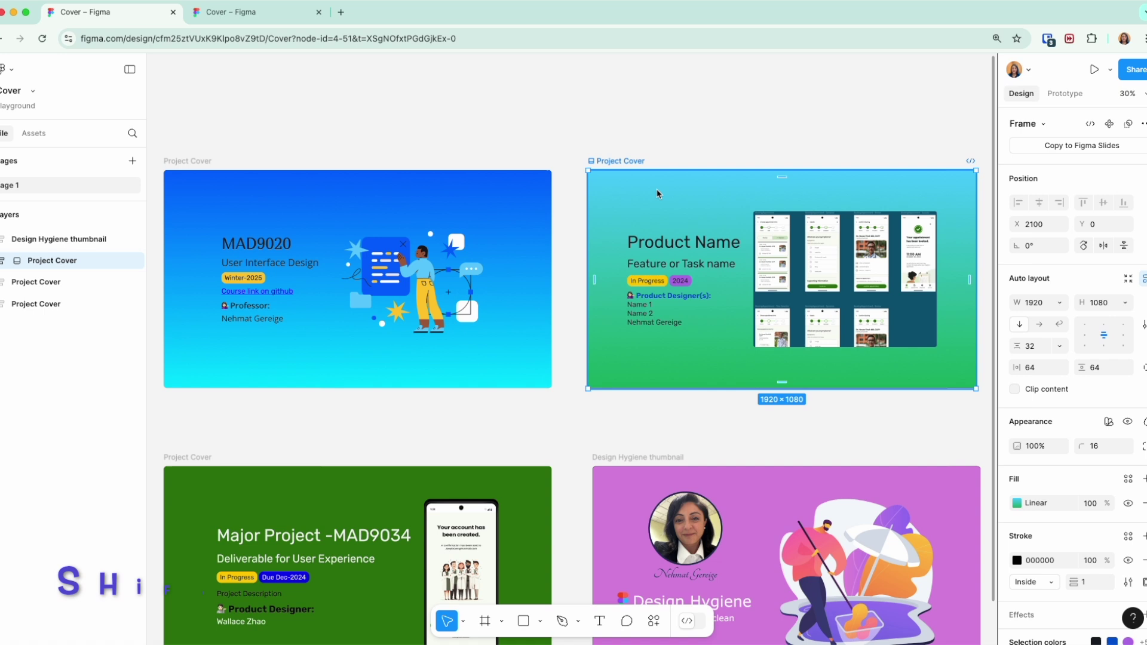
{"action": "key", "text": "shift+2"}
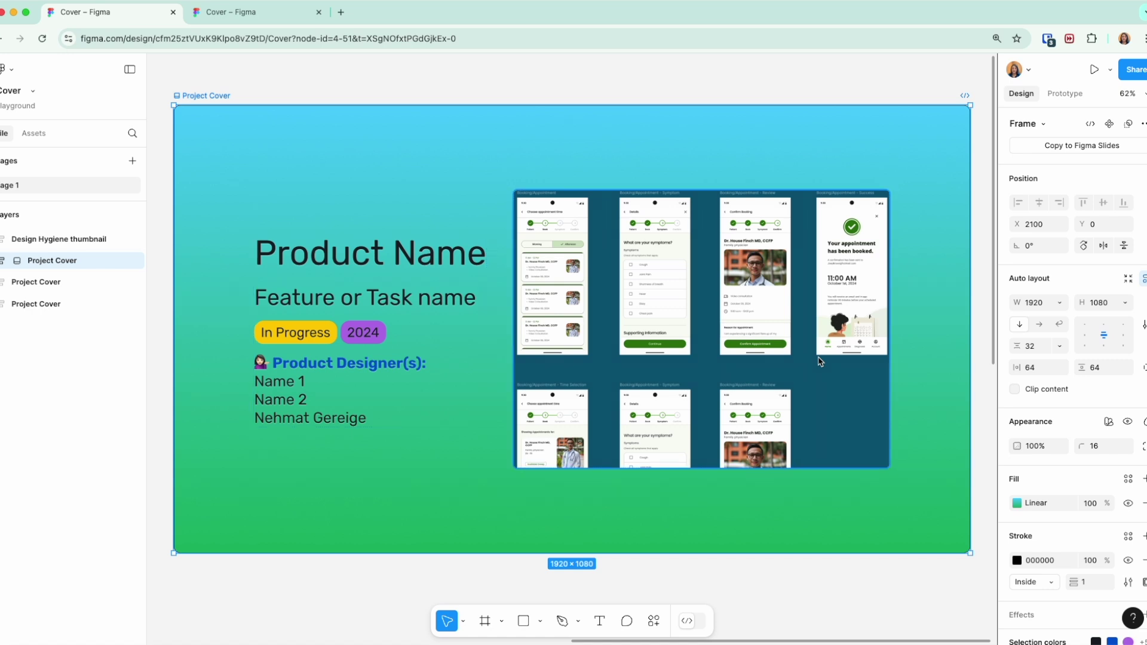
{"action": "key", "text": "shift+1"}
{"action": "left_click", "coordinate": [746, 371]}
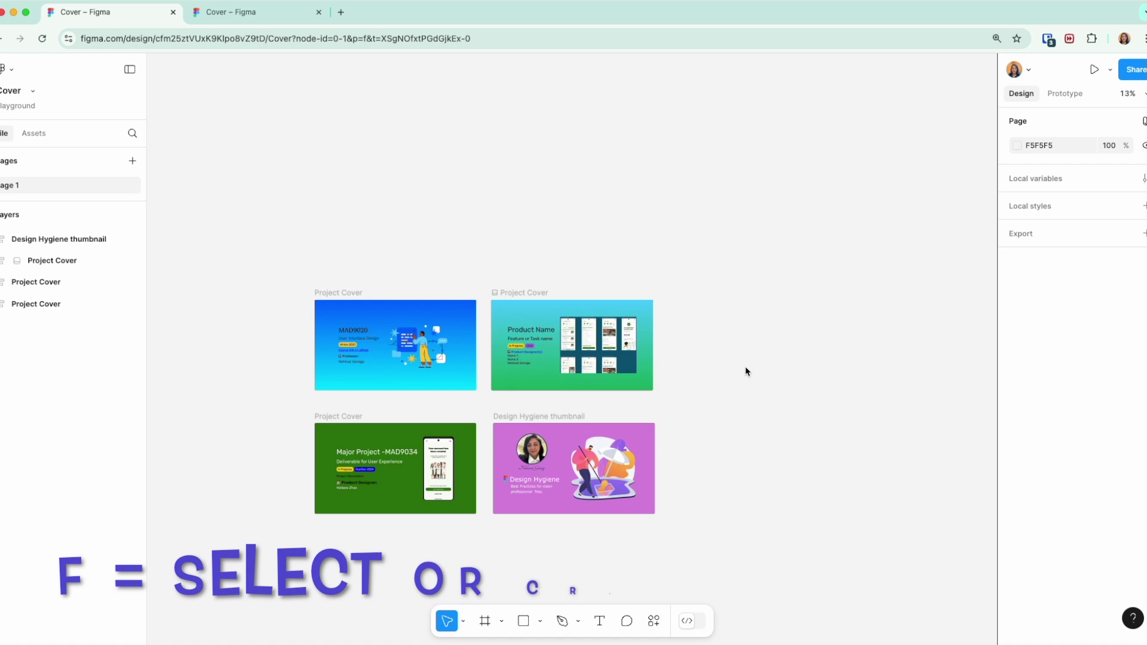
Create a blank Slide 16:9 (1920×1080) frame beside the Product Name cover.
{"action": "key", "text": "f"}
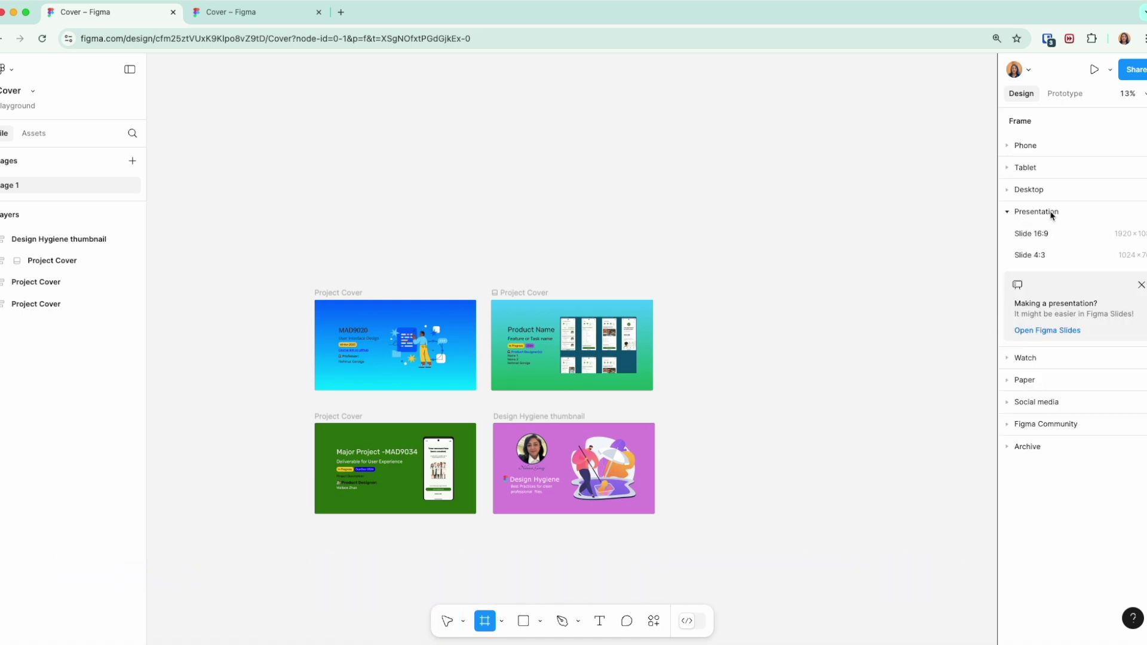
{"action": "left_click", "coordinate": [1028, 236]}
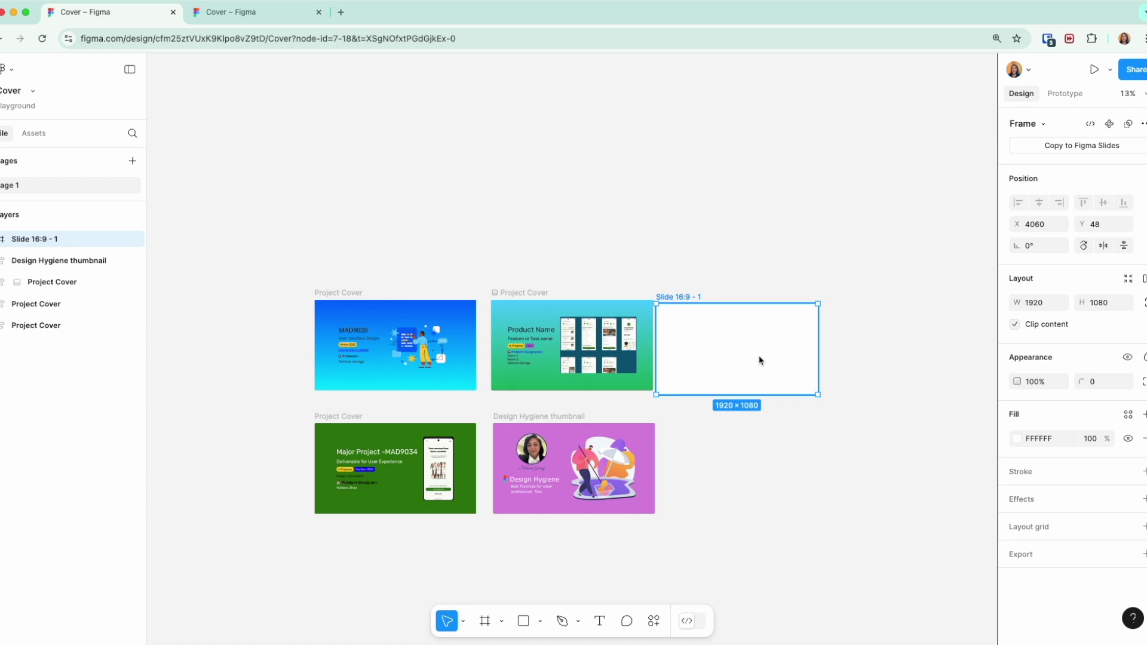
{"action": "left_click", "coordinate": [614, 312]}
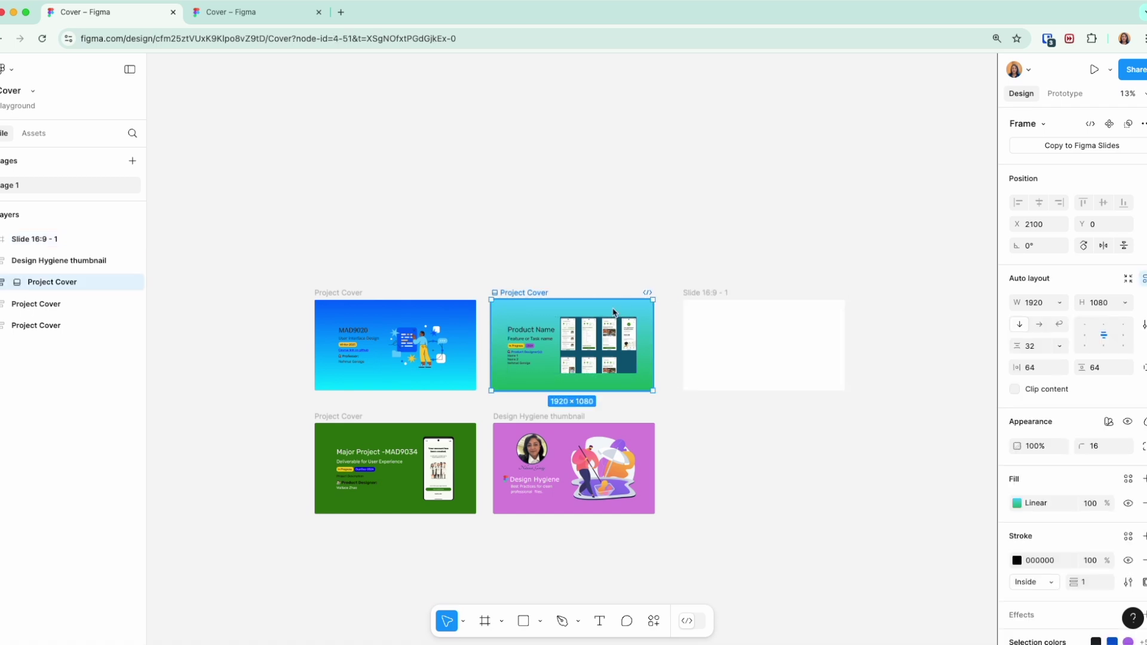
{"action": "key", "text": "shift+2"}
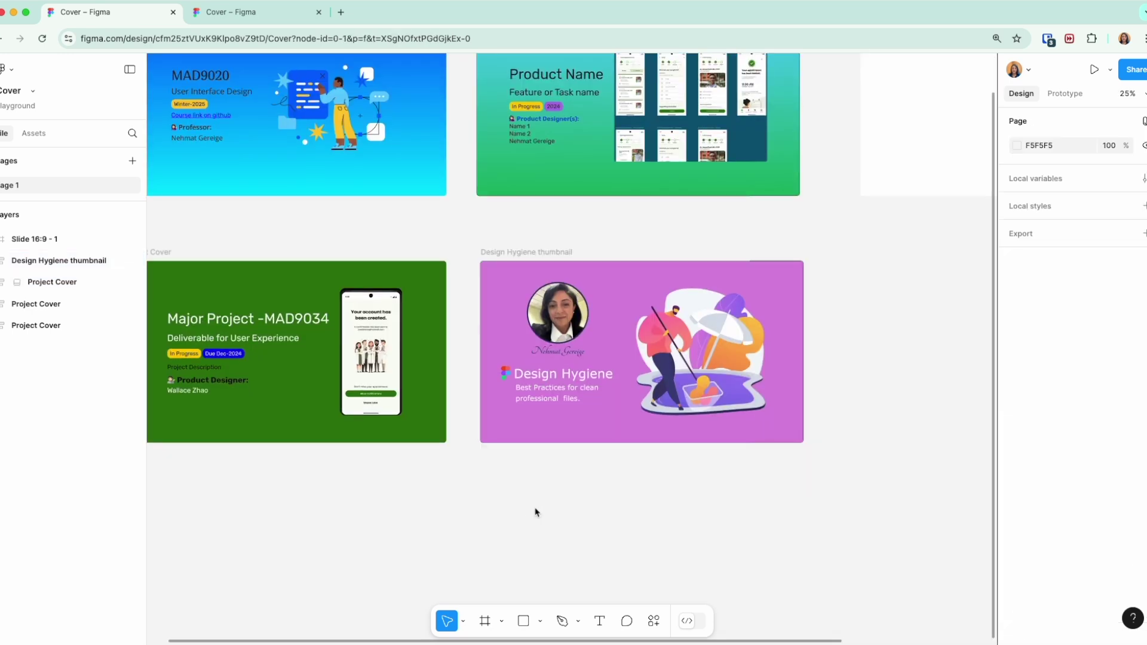
Set the Design Hygiene Content frame as the Cover thumbnail, then go Back to files.
{"action": "scroll", "coordinate": [536, 512], "scroll_direction": "up", "scroll_amount": 5}
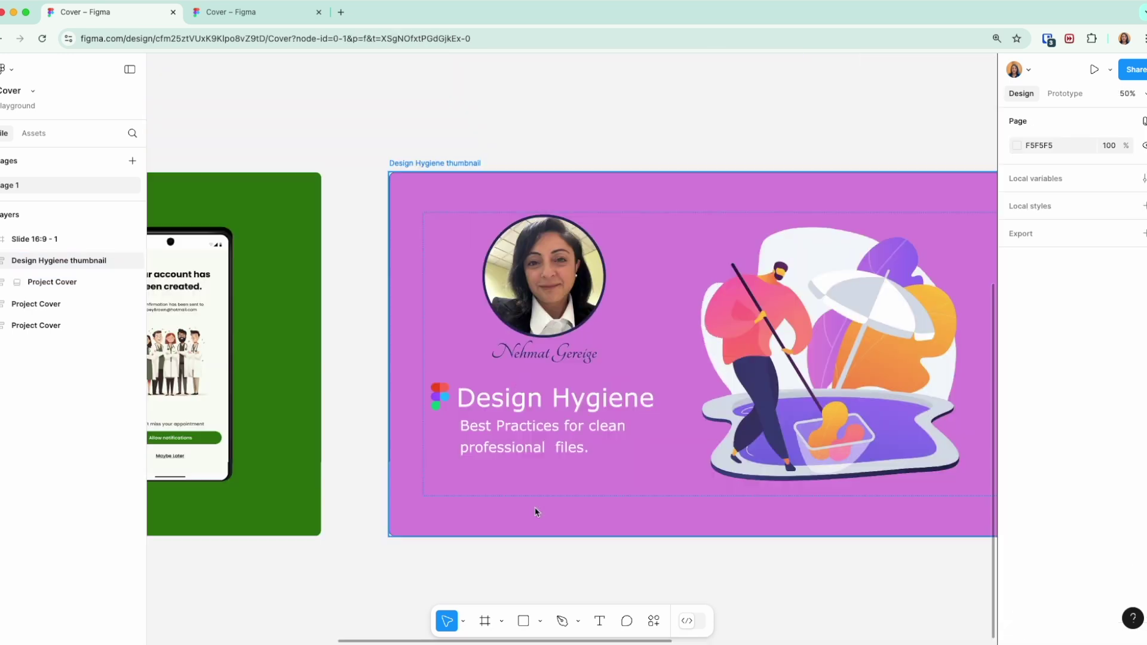
{"action": "scroll", "coordinate": [650, 445], "scroll_direction": "down", "scroll_amount": 1}
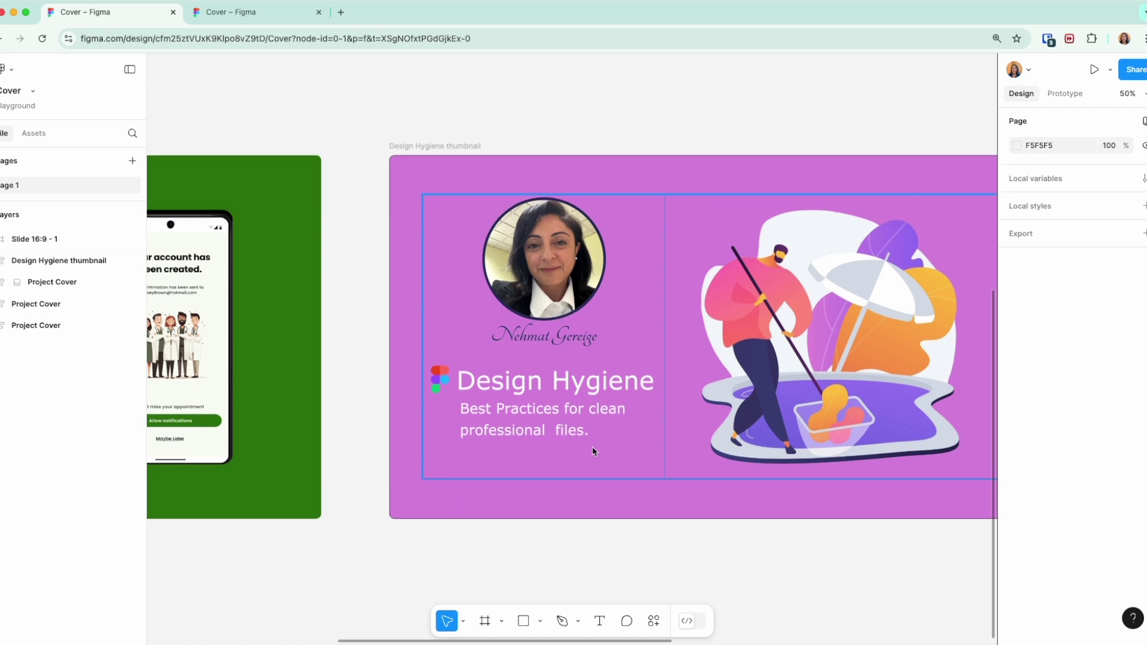
{"action": "scroll", "coordinate": [593, 447], "scroll_direction": "right", "scroll_amount": 5}
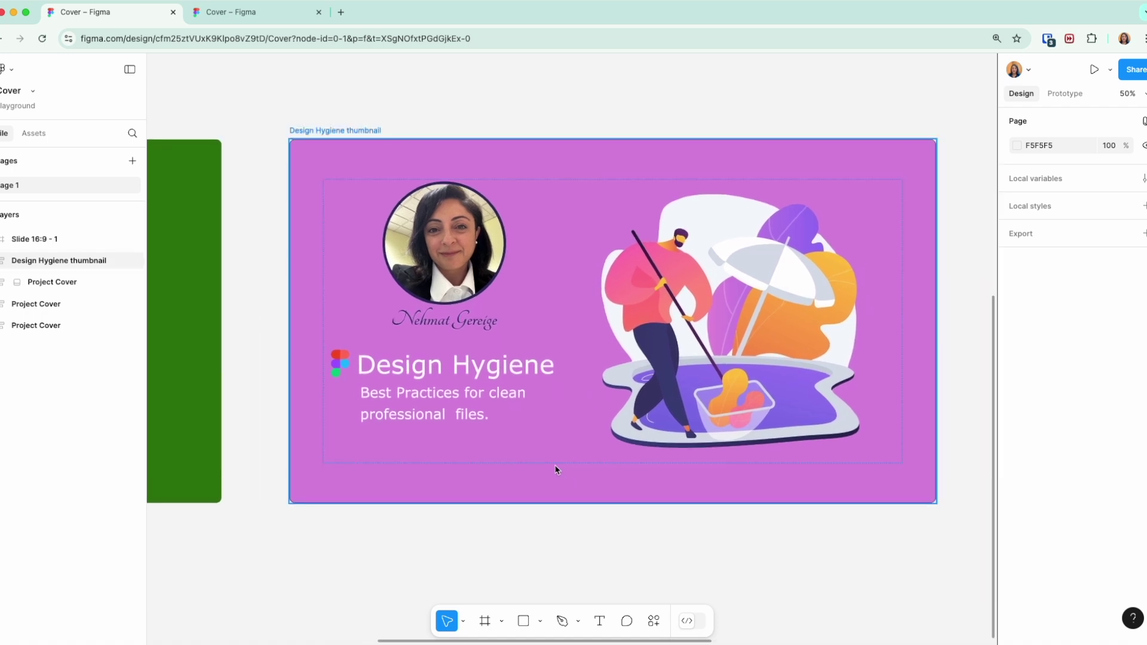
{"action": "right_click", "coordinate": [539, 441]}
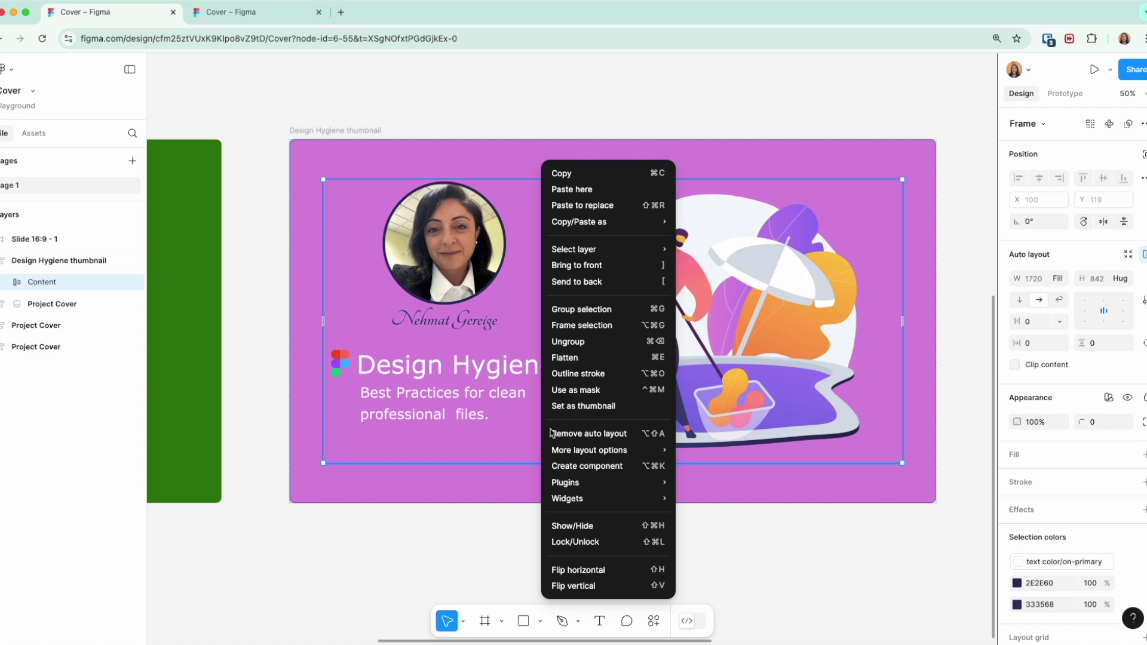
{"action": "left_click", "coordinate": [594, 412]}
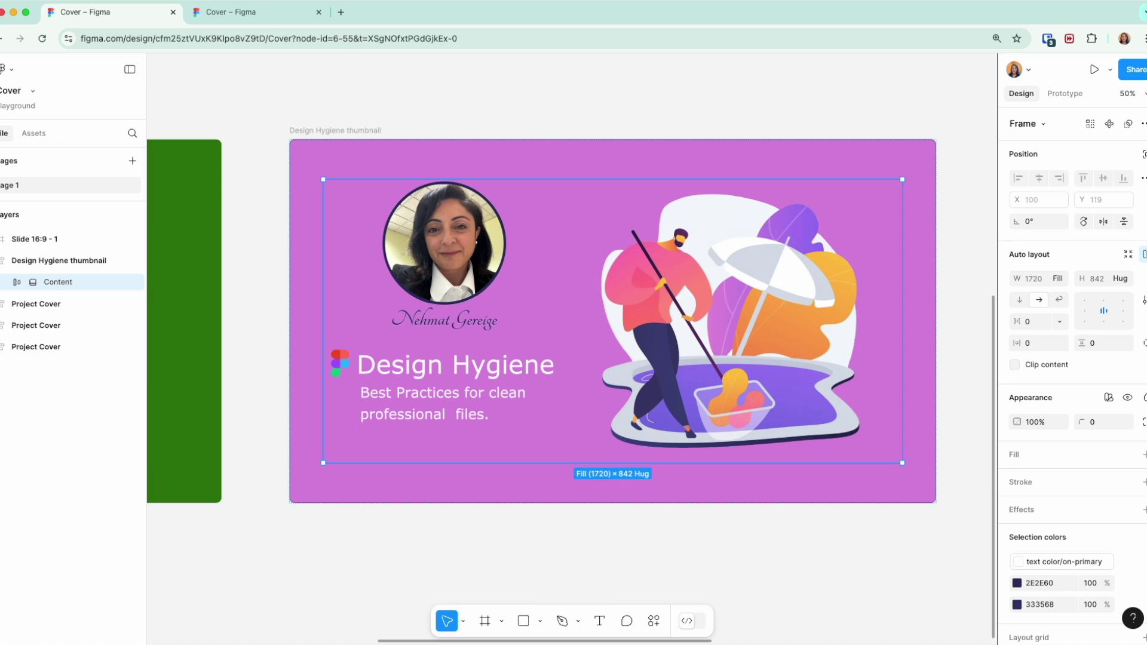
{"action": "left_click", "coordinate": [13, 70]}
{"action": "left_click", "coordinate": [26, 96]}
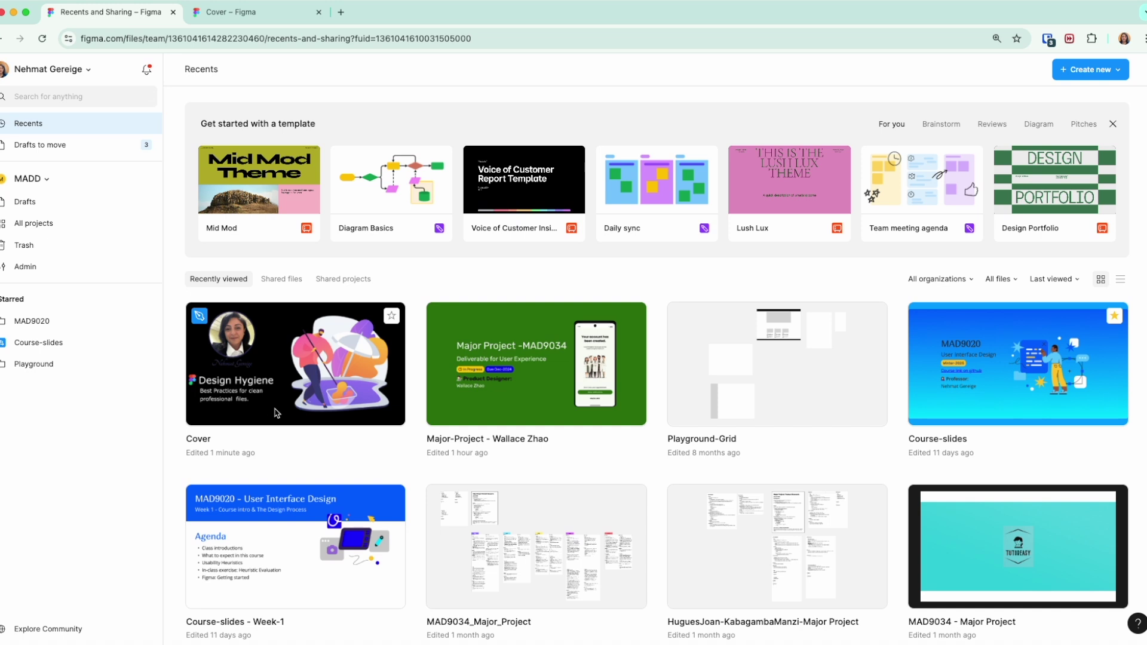
Reopen Cover, set the MAD9020 Project Cover frame as thumbnail, and return to files.
{"action": "left_click", "coordinate": [276, 412]}
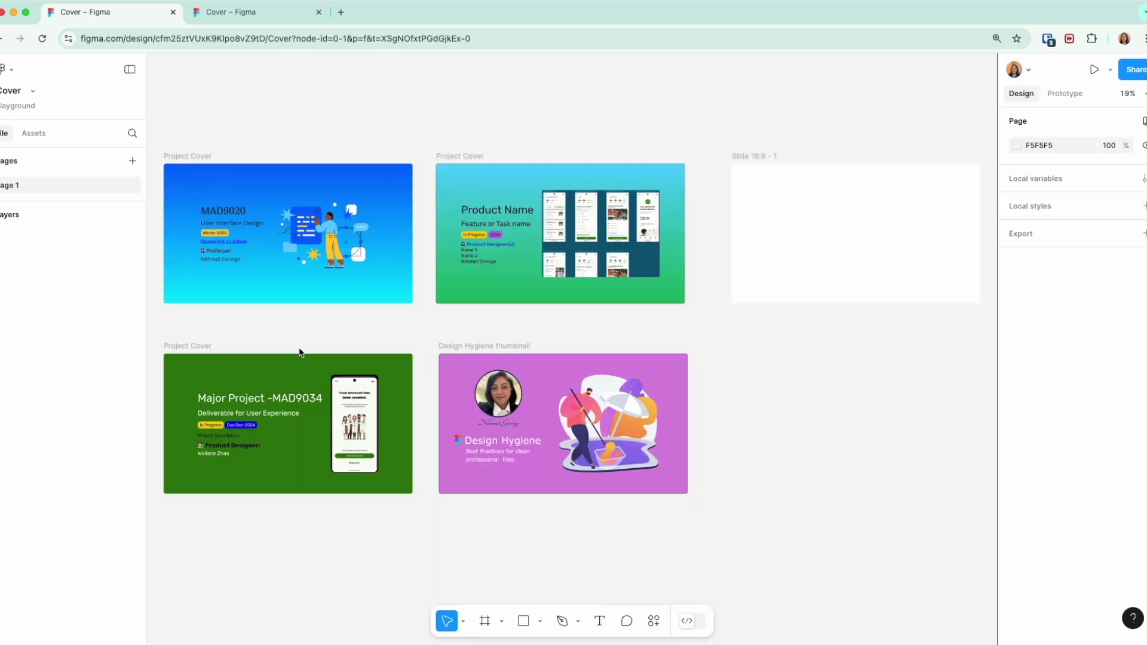
{"action": "left_click", "coordinate": [216, 163]}
{"action": "right_click", "coordinate": [231, 163]}
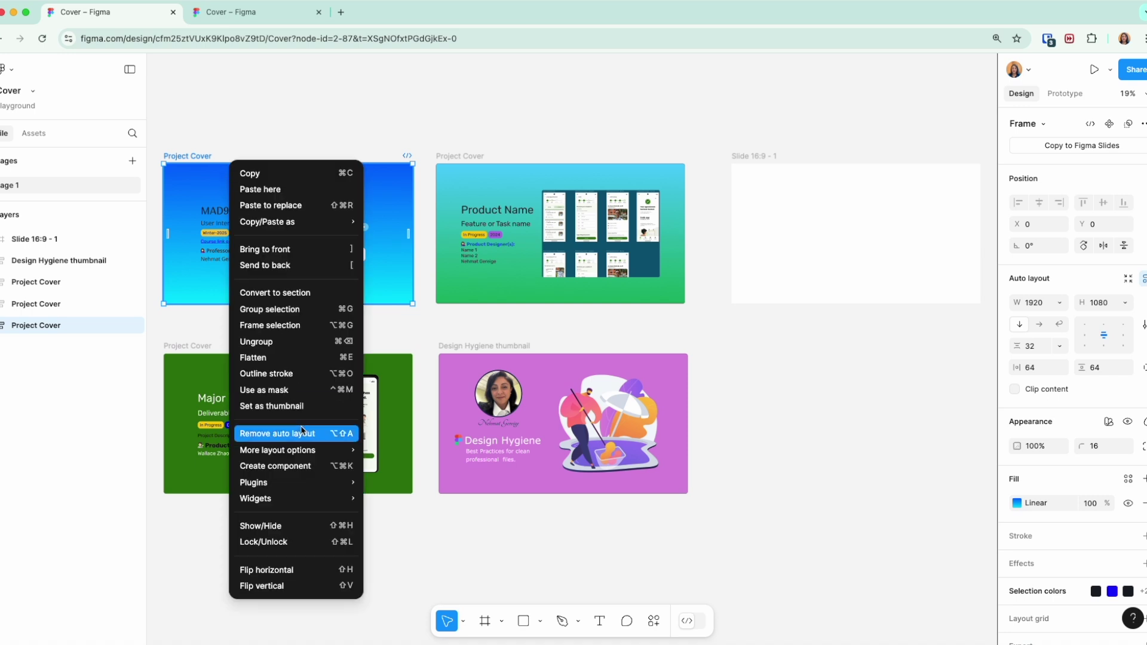
{"action": "left_click", "coordinate": [291, 404]}
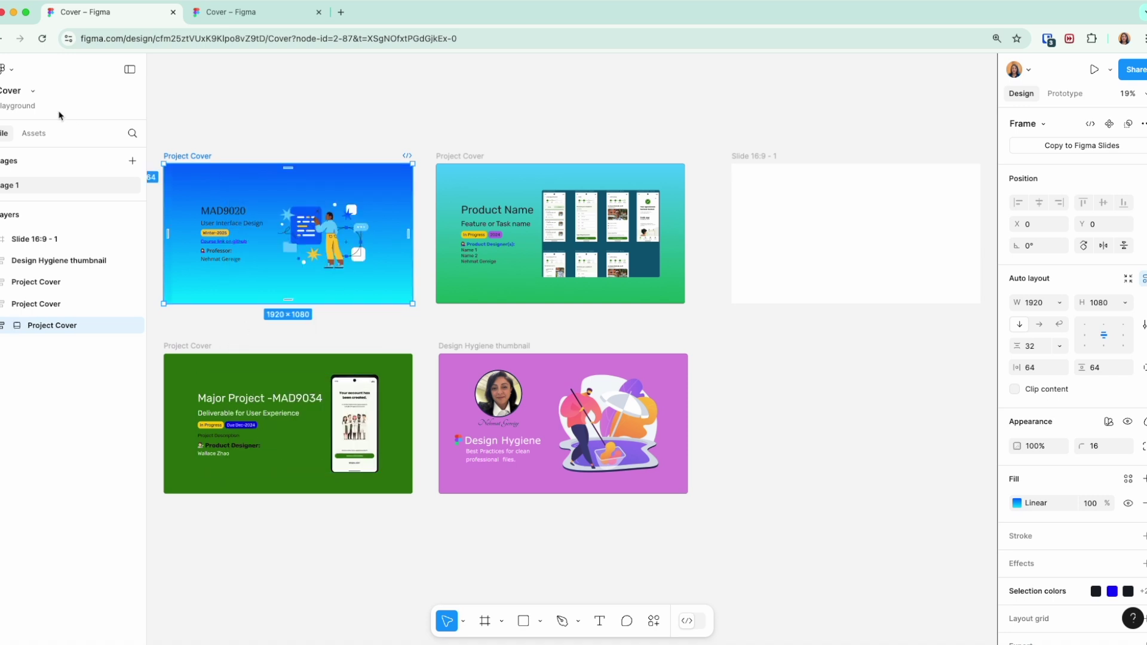
{"action": "left_click", "coordinate": [12, 69]}
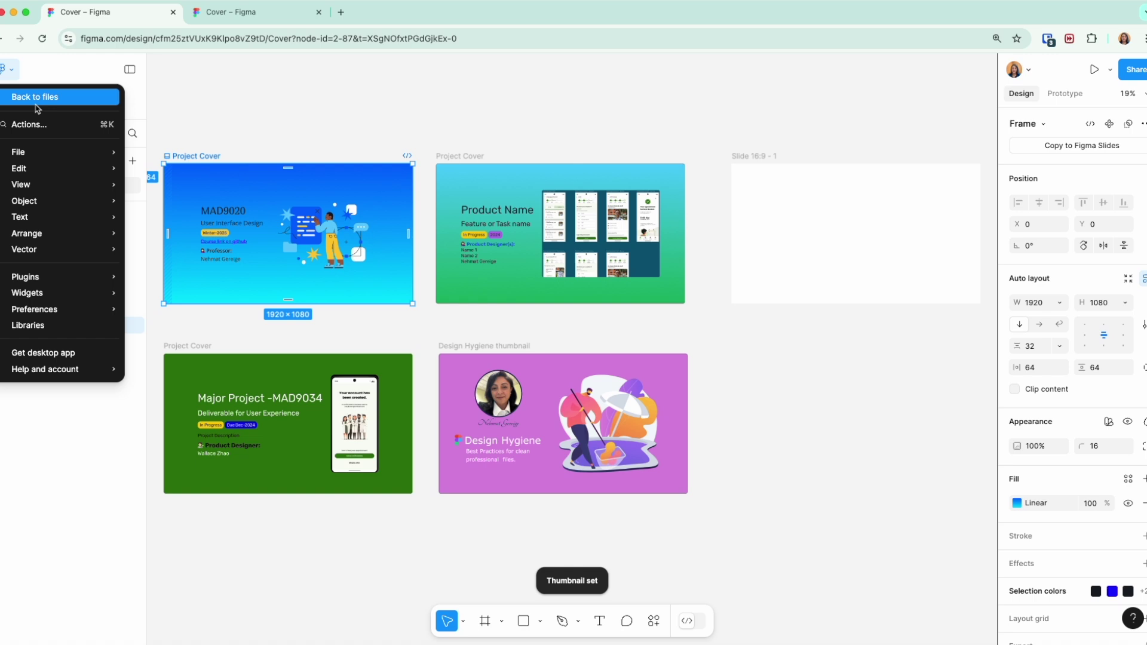
{"action": "left_click", "coordinate": [30, 94]}
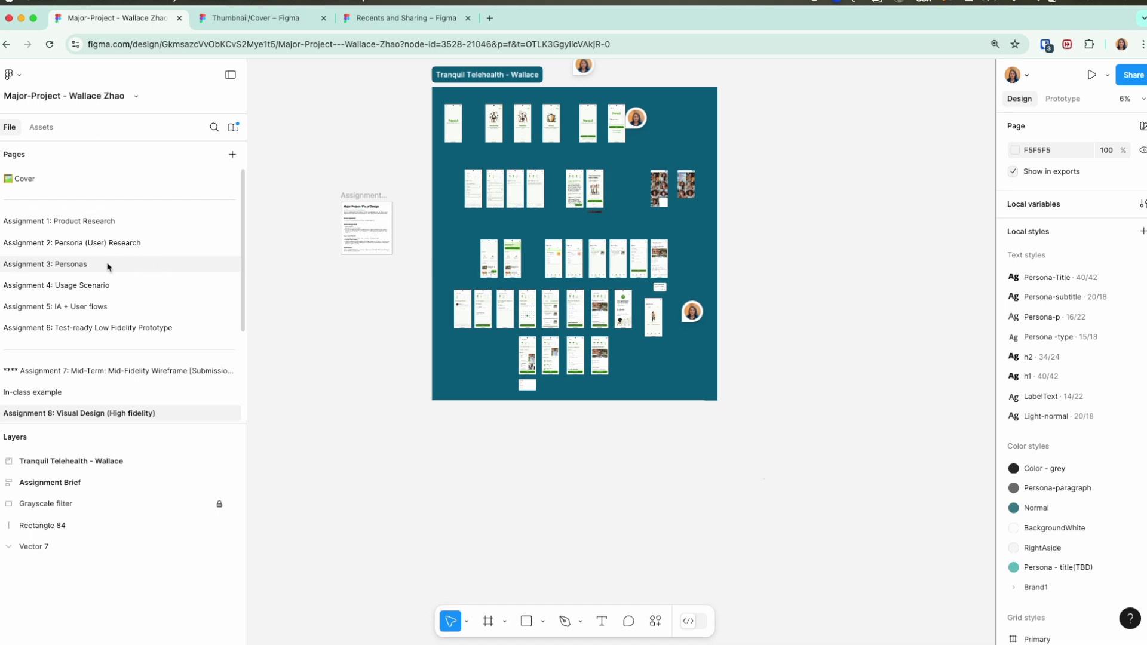
Narrow the left sidebar and lower the Pages/Layers divider to list more pages.
{"action": "scroll", "coordinate": [116, 272], "scroll_direction": "down", "scroll_amount": 4}
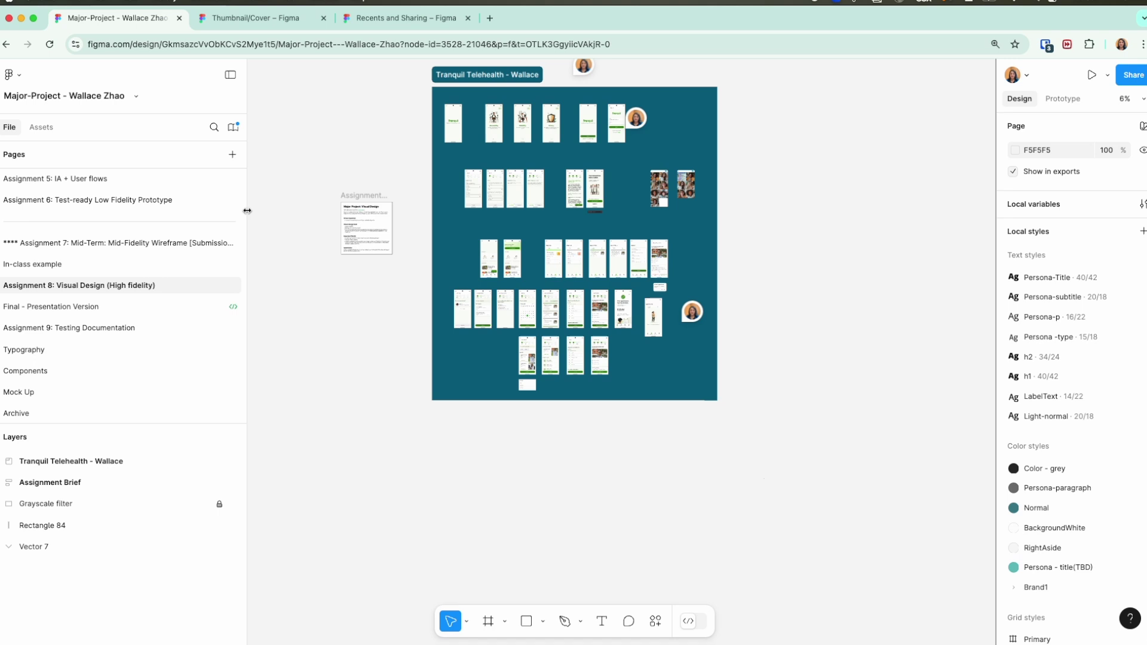
{"action": "left_click_drag", "start_coordinate": [247, 211], "coordinate": [212, 226]}
{"action": "scroll", "coordinate": [90, 272], "scroll_direction": "up", "scroll_amount": 5}
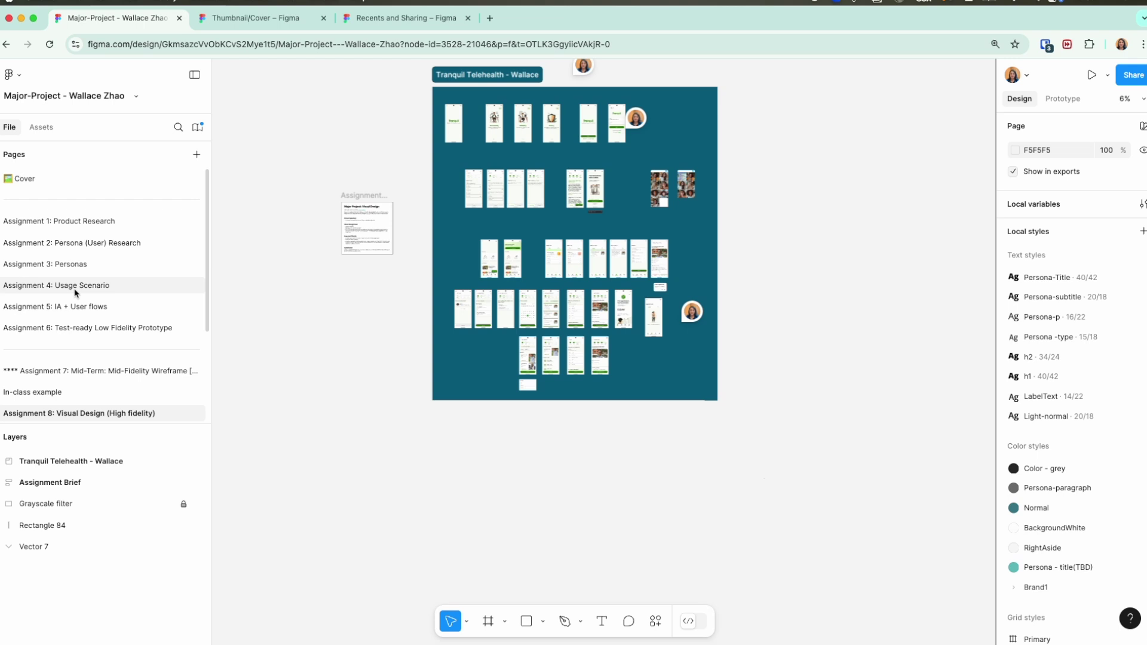
{"action": "scroll", "coordinate": [75, 293], "scroll_direction": "down", "scroll_amount": 4}
{"action": "left_click_drag", "start_coordinate": [57, 425], "coordinate": [76, 398]}
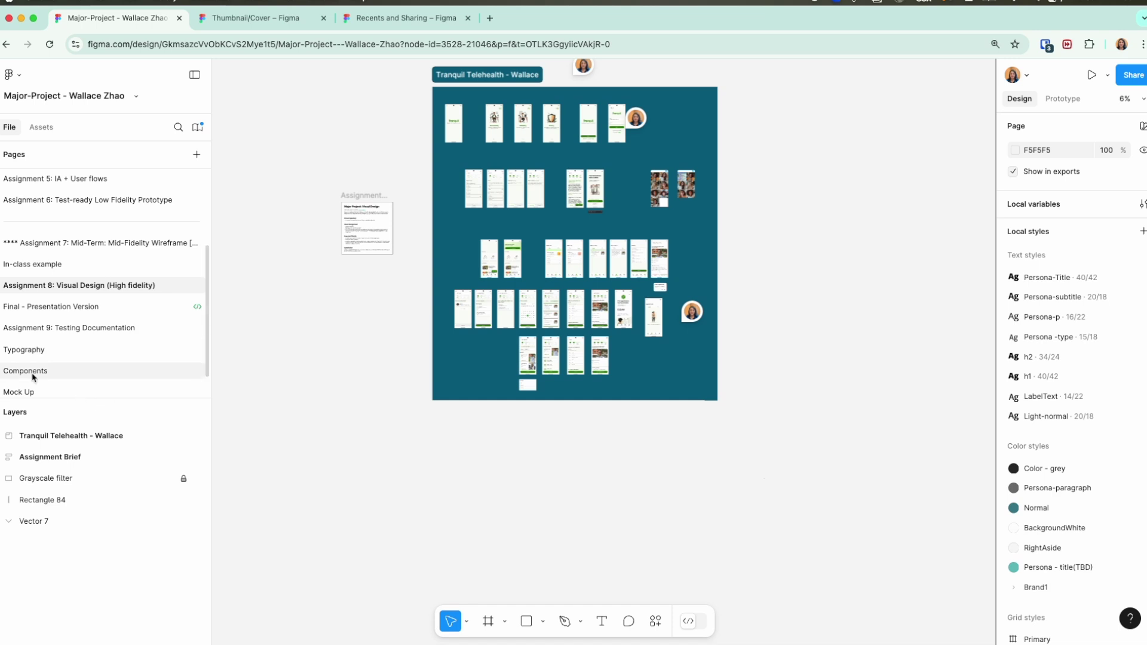
{"action": "scroll", "coordinate": [73, 362], "scroll_direction": "up", "scroll_amount": 5}
{"action": "left_click_drag", "start_coordinate": [70, 398], "coordinate": [75, 436]}
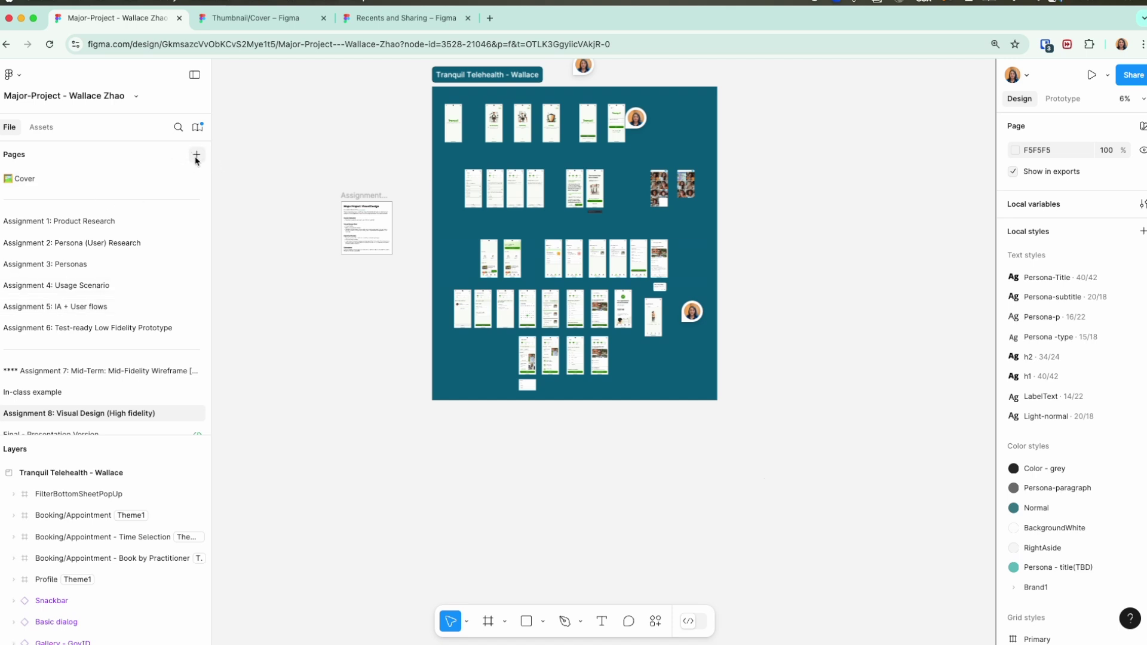
Insert a '---' divider page right after Assignment 3: Personas in the Pages list.
{"action": "left_click", "coordinate": [107, 222]}
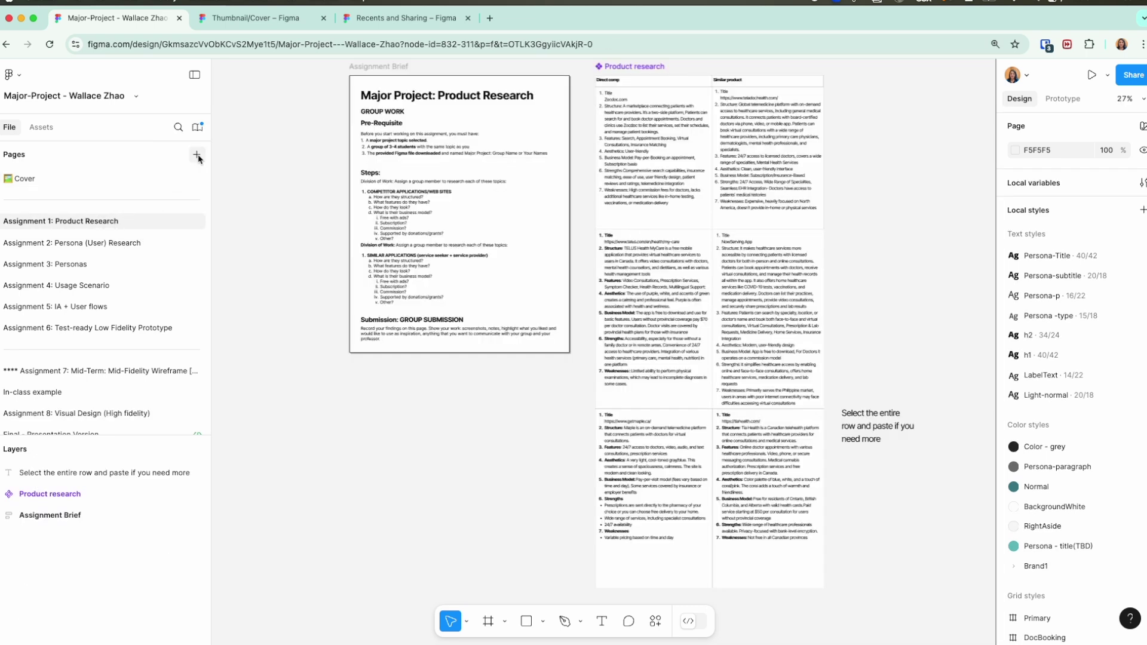
{"action": "left_click", "coordinate": [30, 270]}
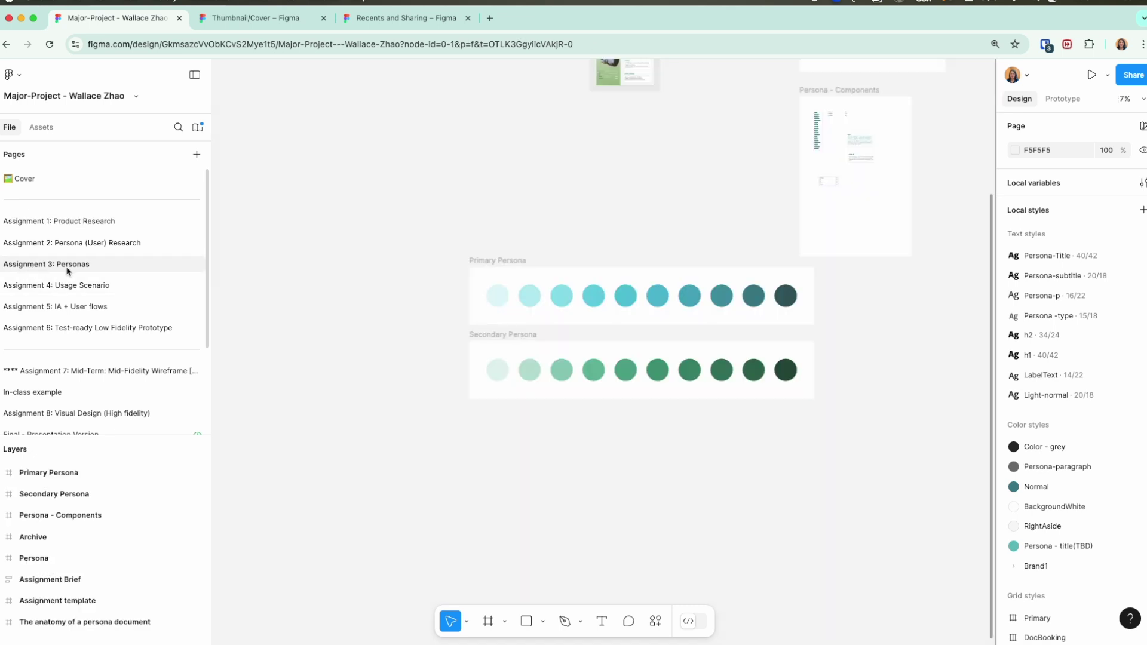
{"action": "left_click", "coordinate": [197, 155]}
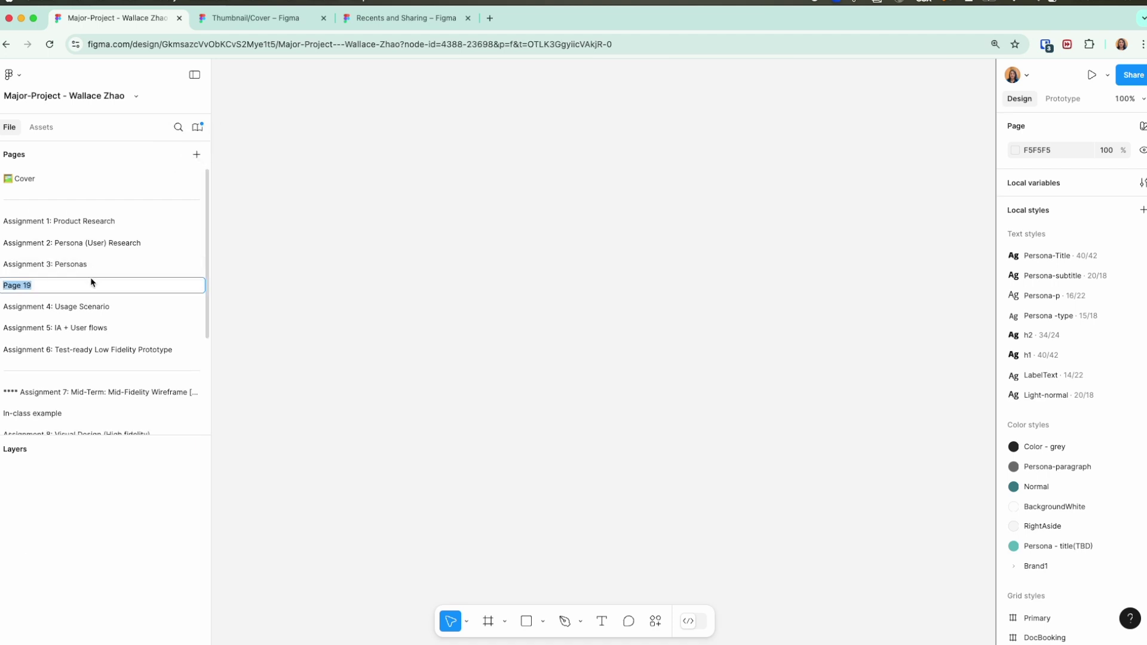
{"action": "type", "text": "---"}
{"action": "key", "text": "Return"}
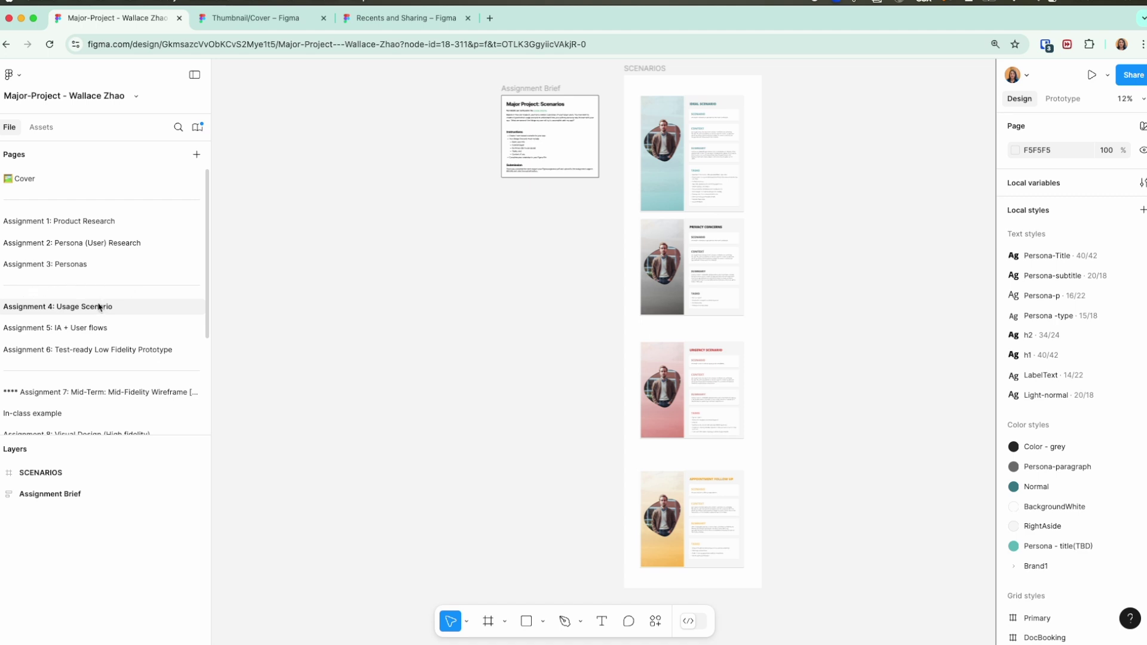
{"action": "scroll", "coordinate": [102, 316], "scroll_direction": "down", "scroll_amount": 3}
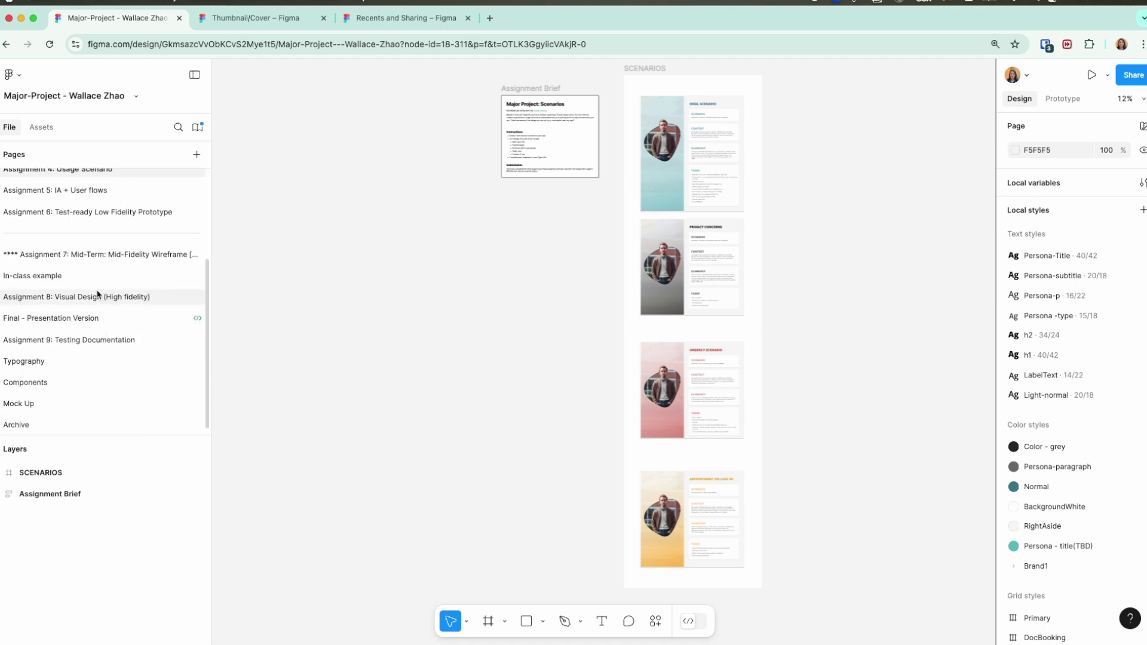
{"action": "scroll", "coordinate": [97, 297], "scroll_direction": "up", "scroll_amount": 3}
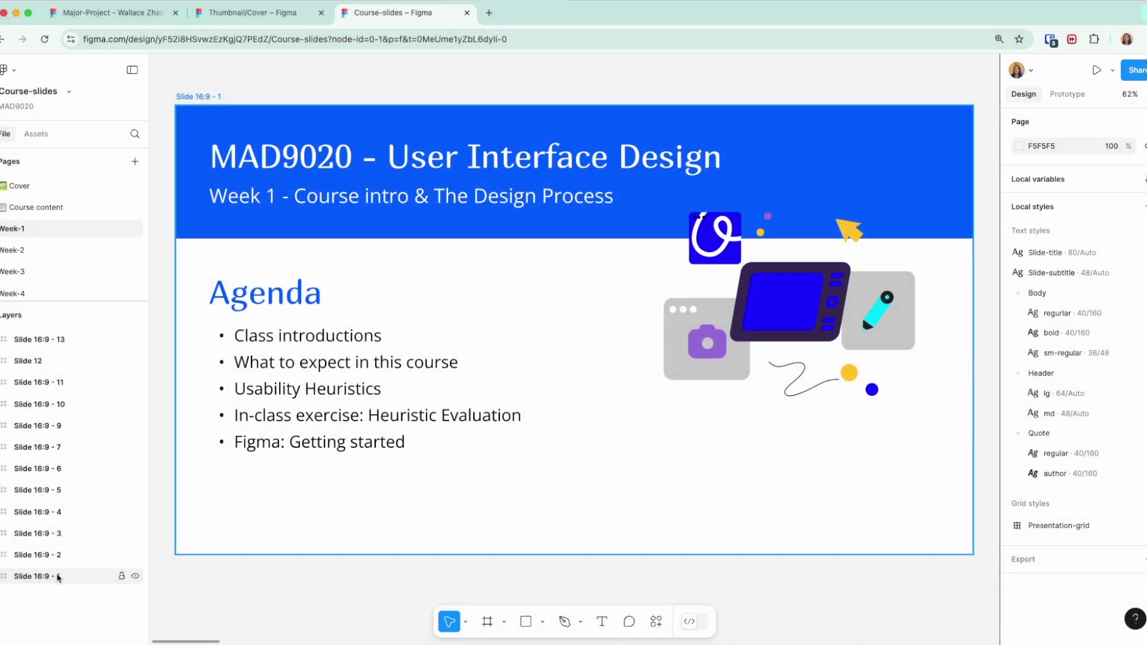
Start renaming the Slide 16:9 - 1 layer on the Week-1 page.
{"action": "double_click", "coordinate": [58, 577]}
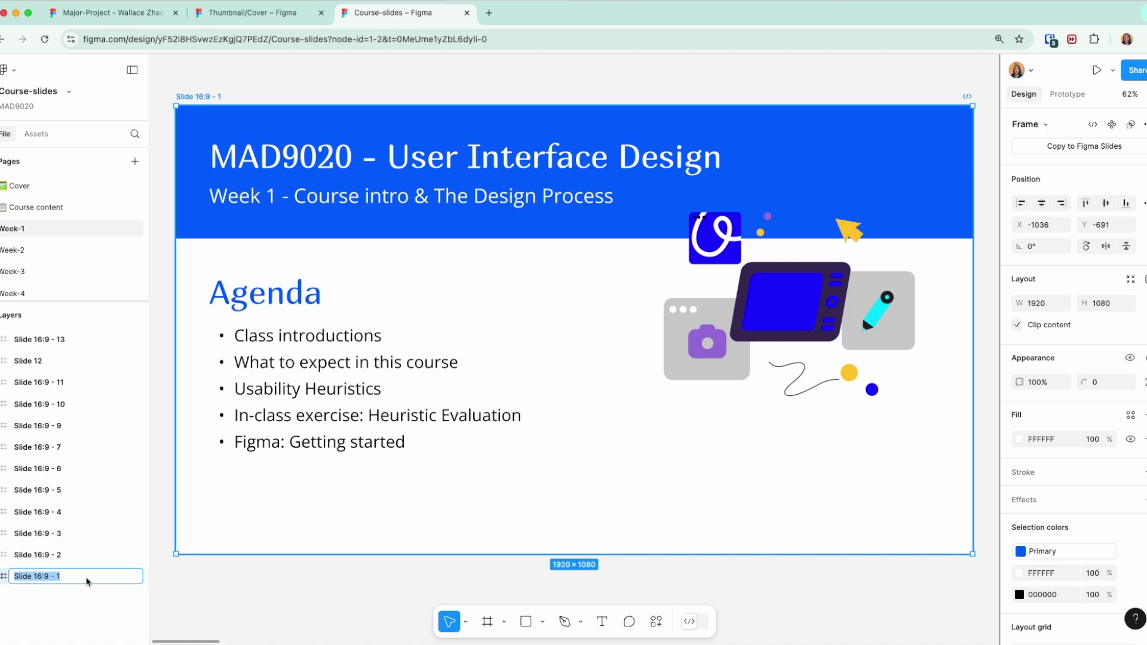
Batch-rename slides 16:9 - 1 through 13 with a 'Week 1 -' prefix before their current names.
{"action": "left_click", "coordinate": [249, 589]}
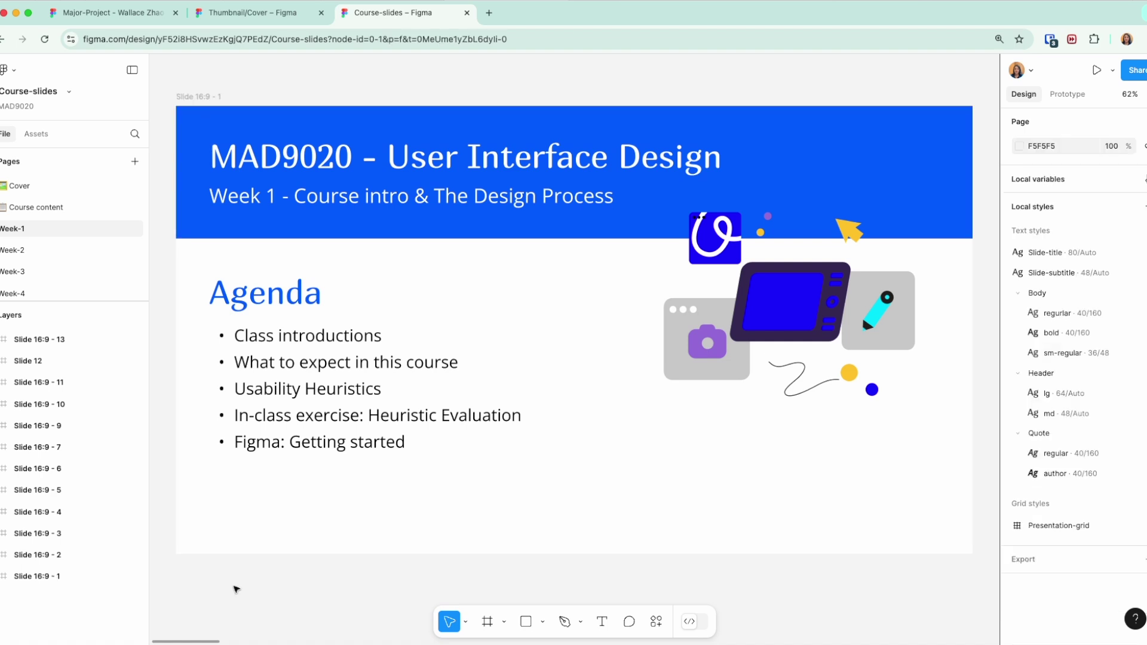
{"action": "left_click", "coordinate": [42, 575]}
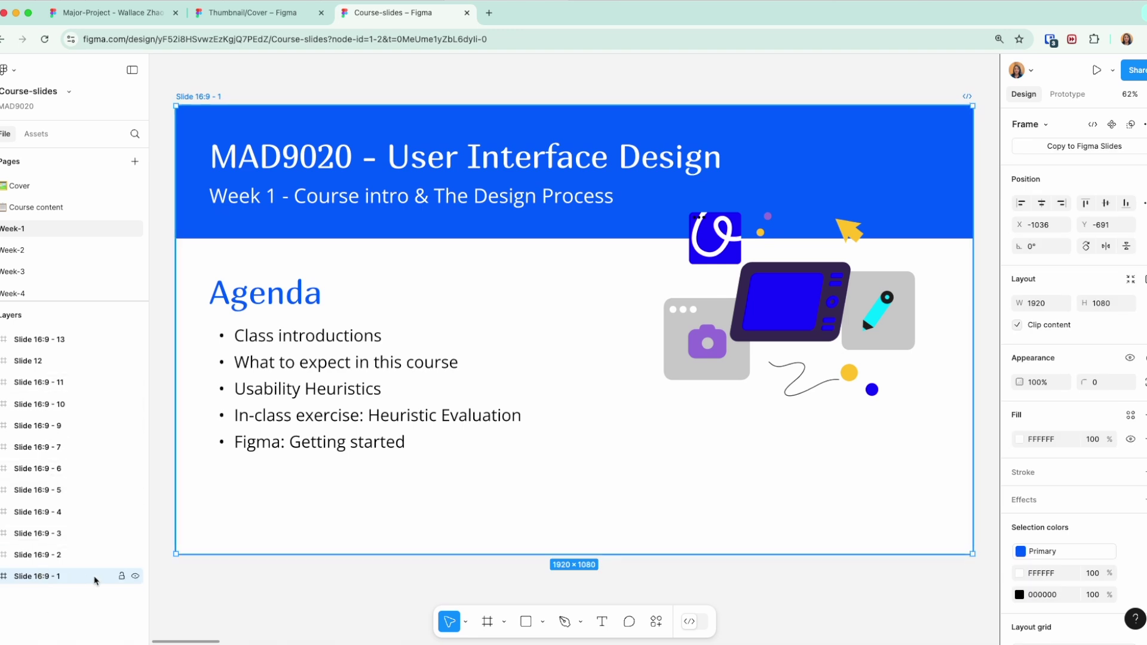
{"action": "left_click", "coordinate": [49, 340], "text": "shift"}
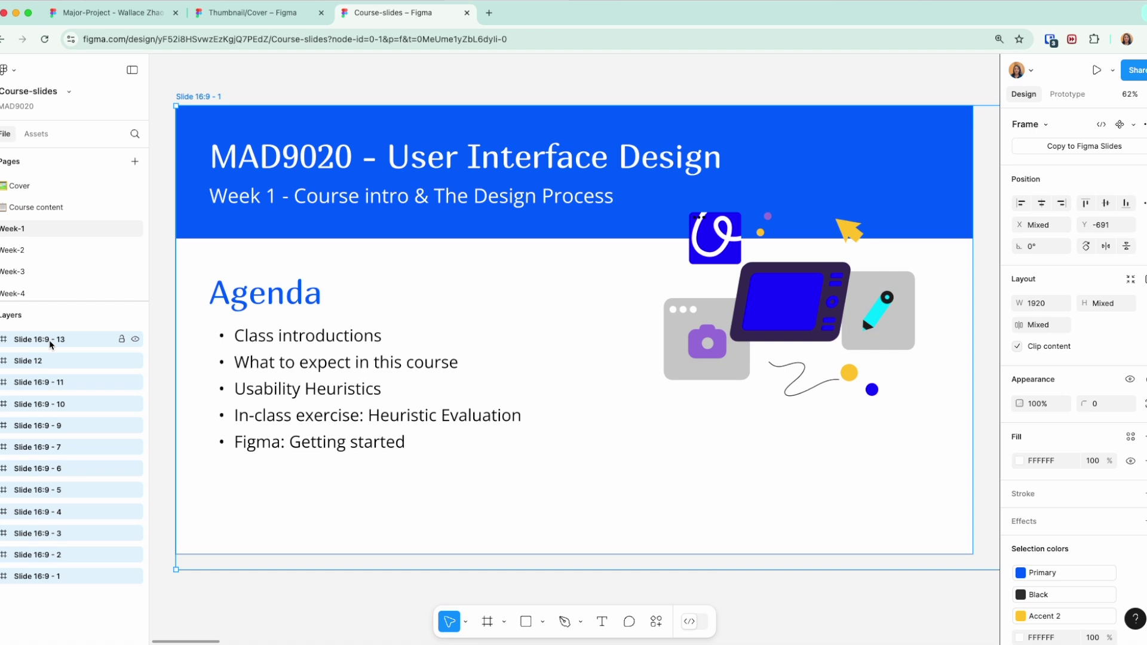
{"action": "key", "text": "super+r"}
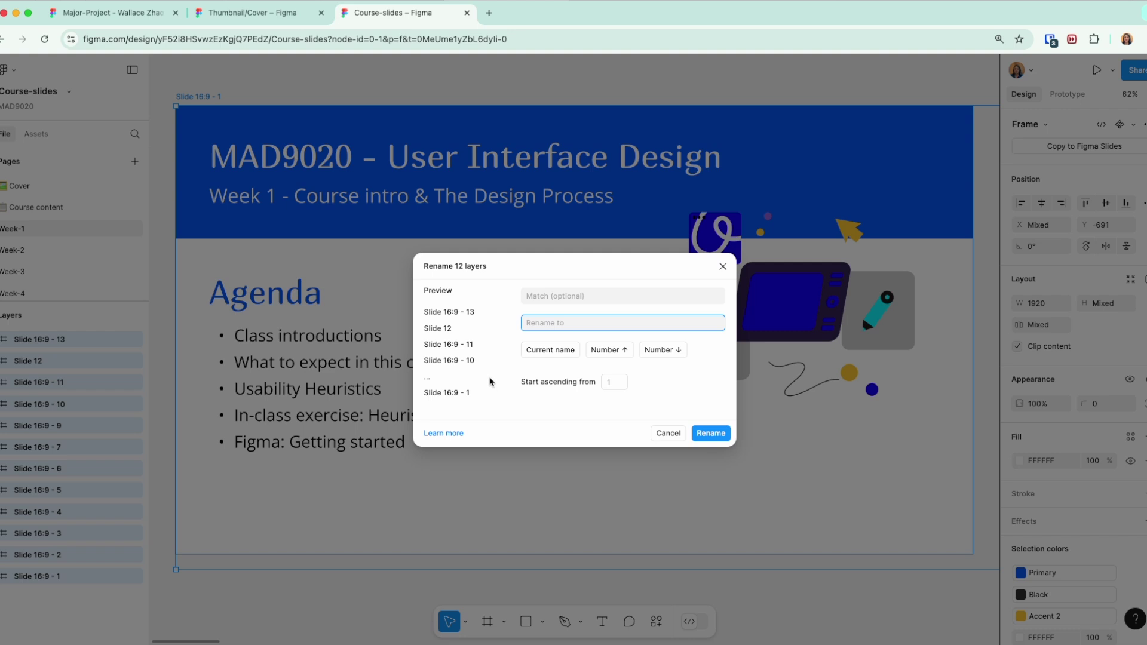
{"action": "type", "text": "Week 1 -"}
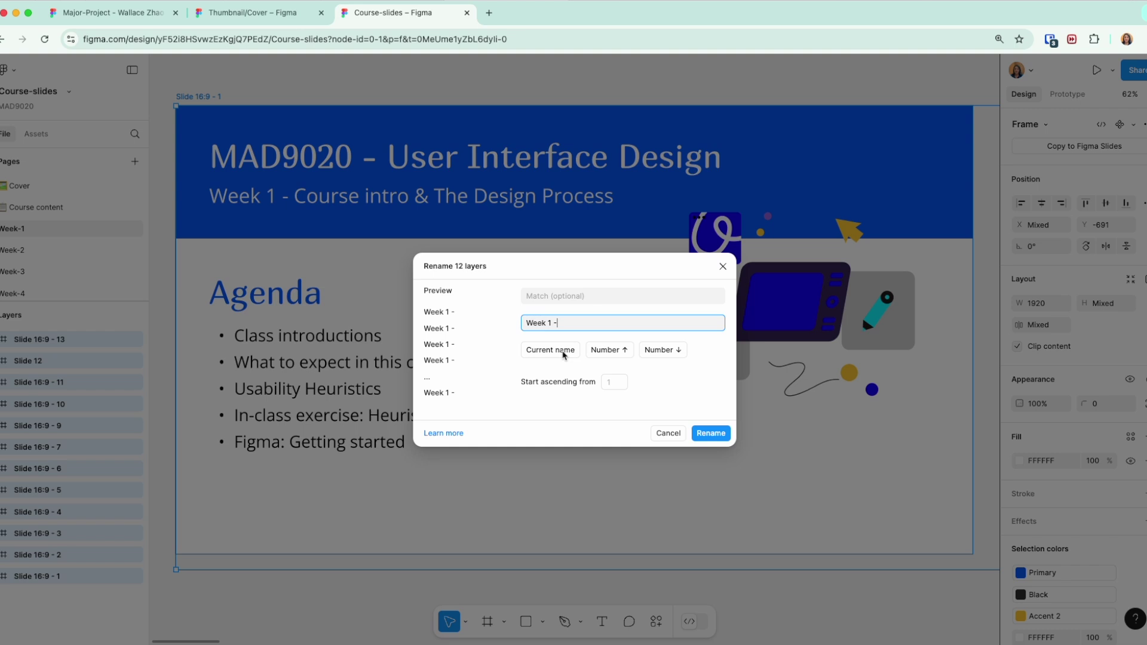
{"action": "left_click", "coordinate": [550, 350]}
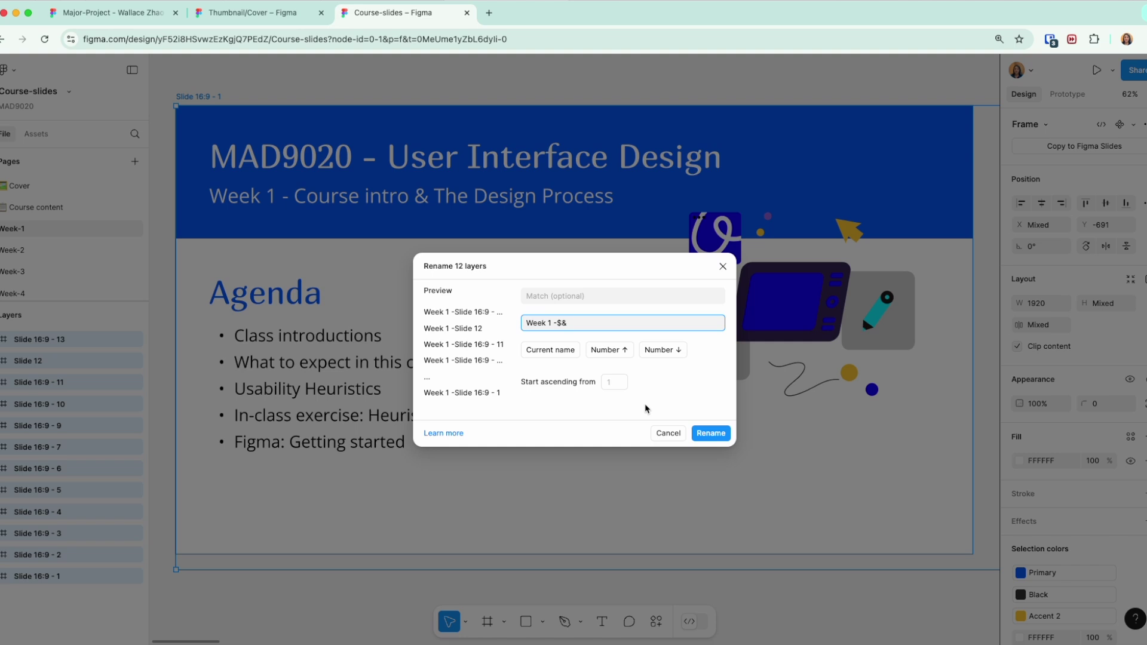
{"action": "left_click", "coordinate": [711, 433]}
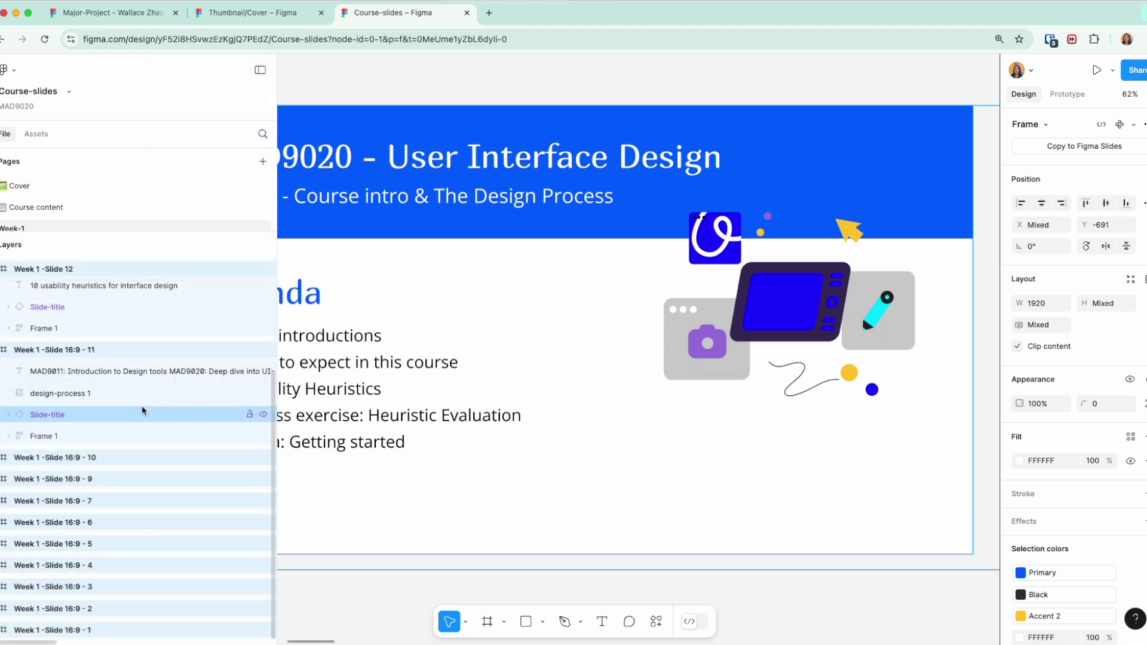
Collapse all layer groups with Option+L, checking on Week 1 -Slide 16:9 - 13.
{"action": "scroll", "coordinate": [87, 426], "scroll_direction": "up", "scroll_amount": 5}
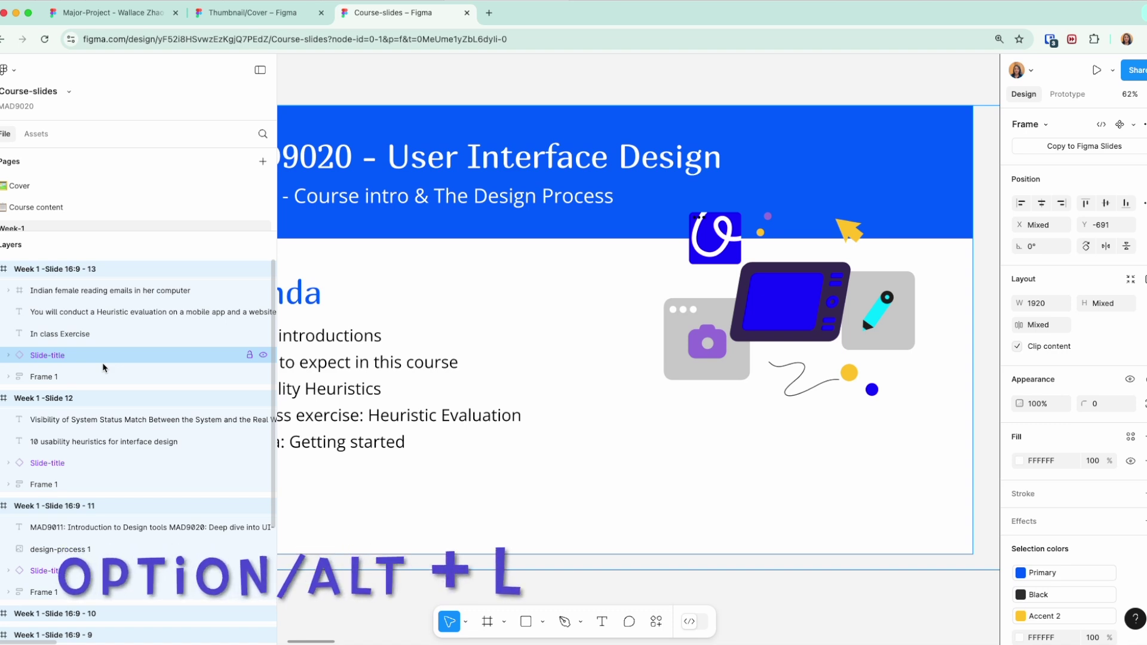
{"action": "key", "text": "alt+l"}
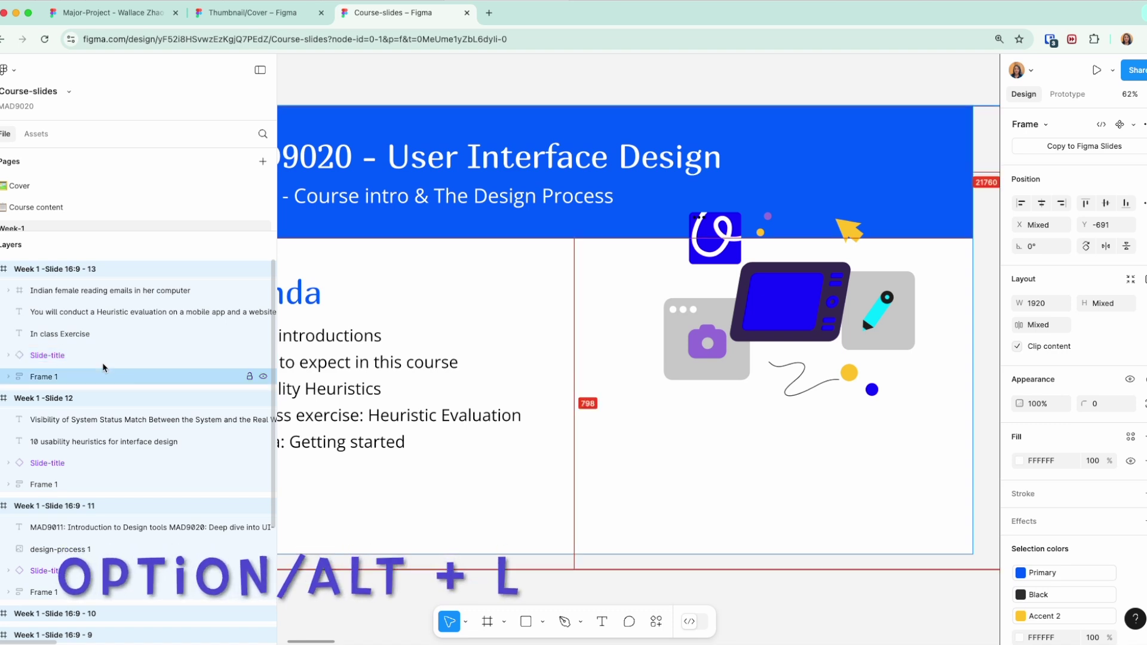
{"action": "key", "text": "alt+l"}
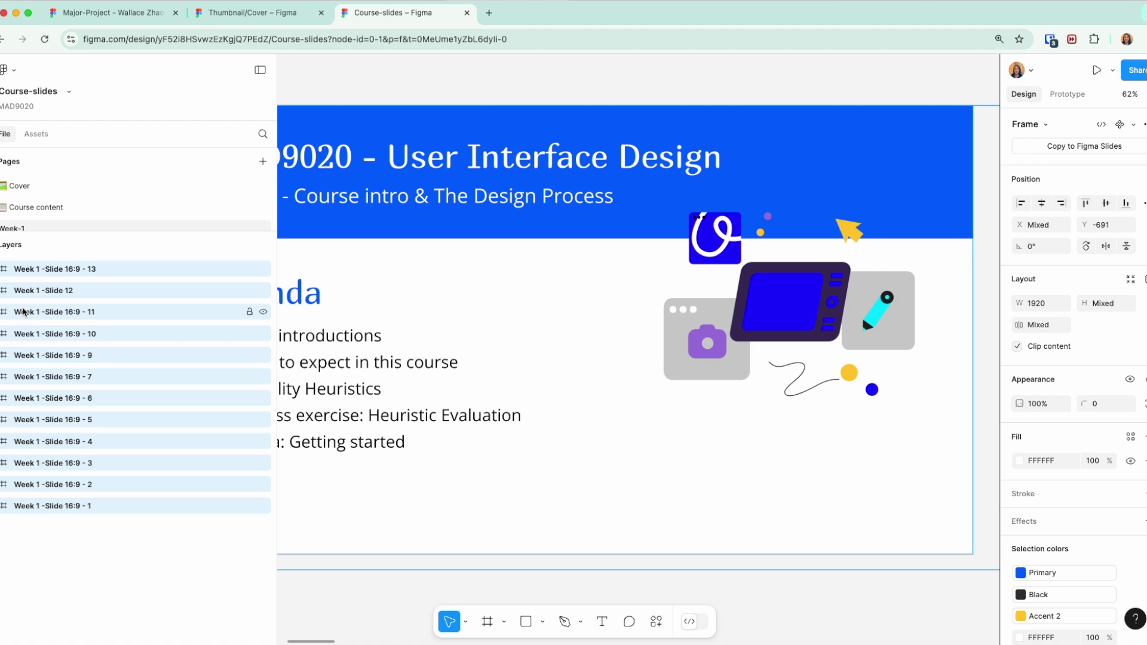
{"action": "left_click", "coordinate": [1, 269]}
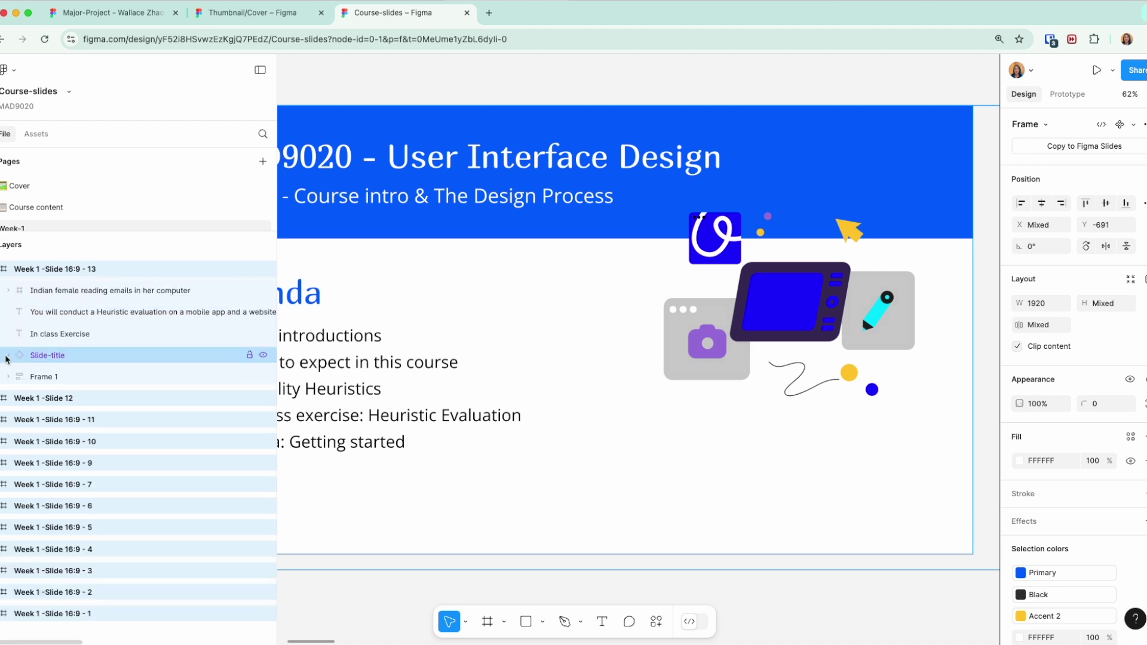
{"action": "key", "text": "alt+l"}
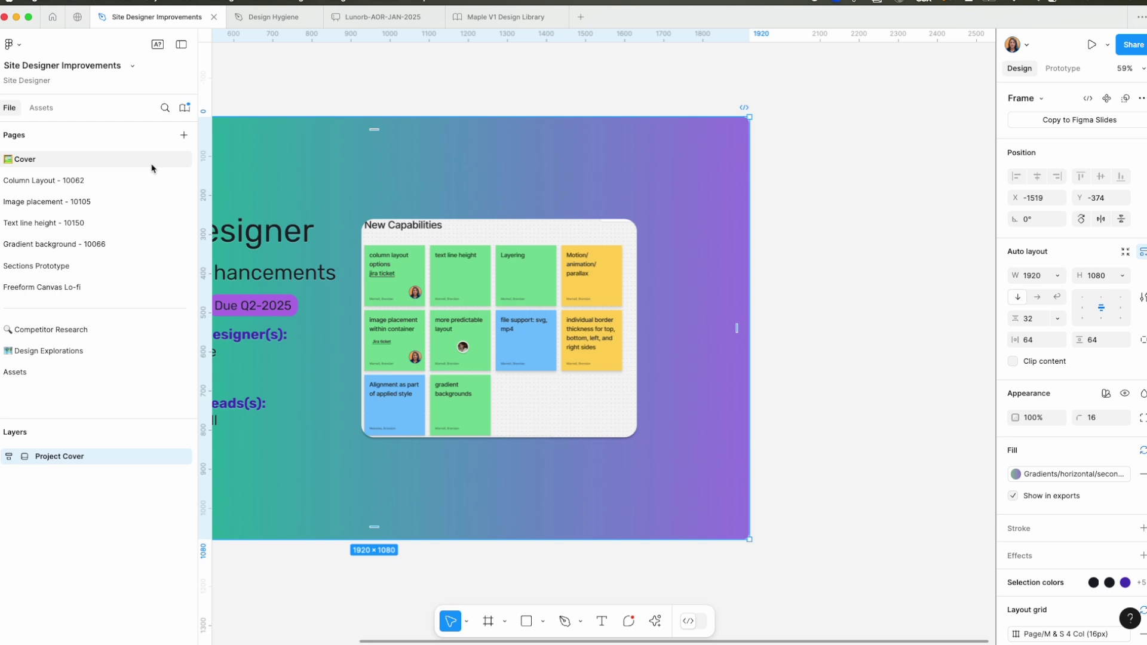
Add a '---' divider page below Cover.
{"action": "left_click", "coordinate": [184, 136]}
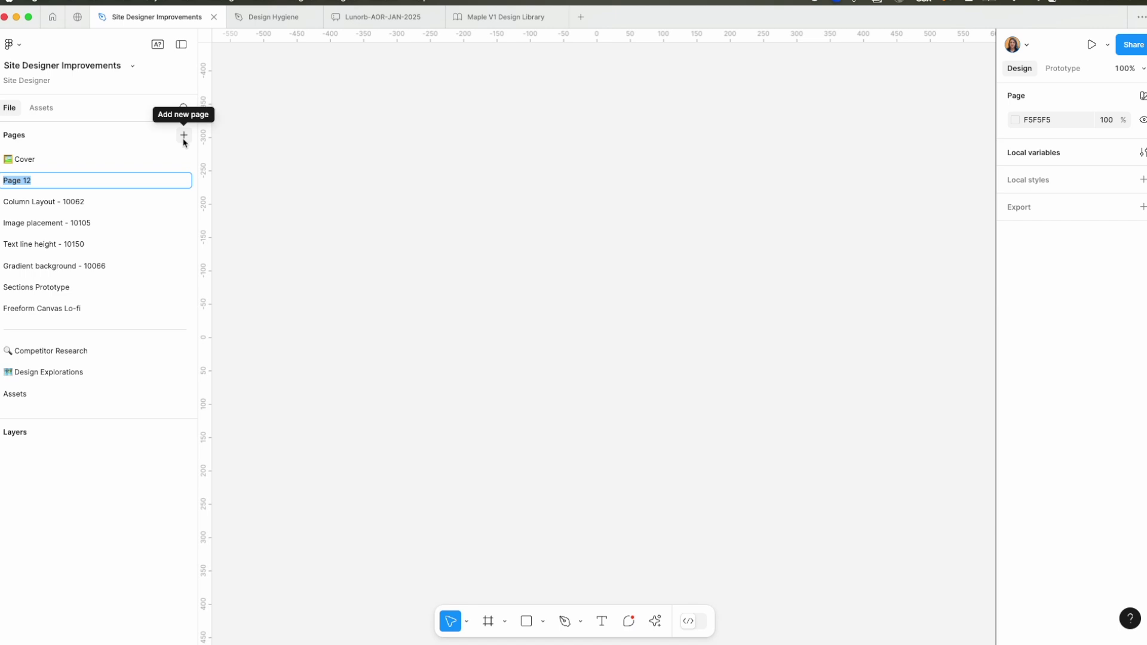
{"action": "type", "text": "---"}
{"action": "key", "text": "Return"}
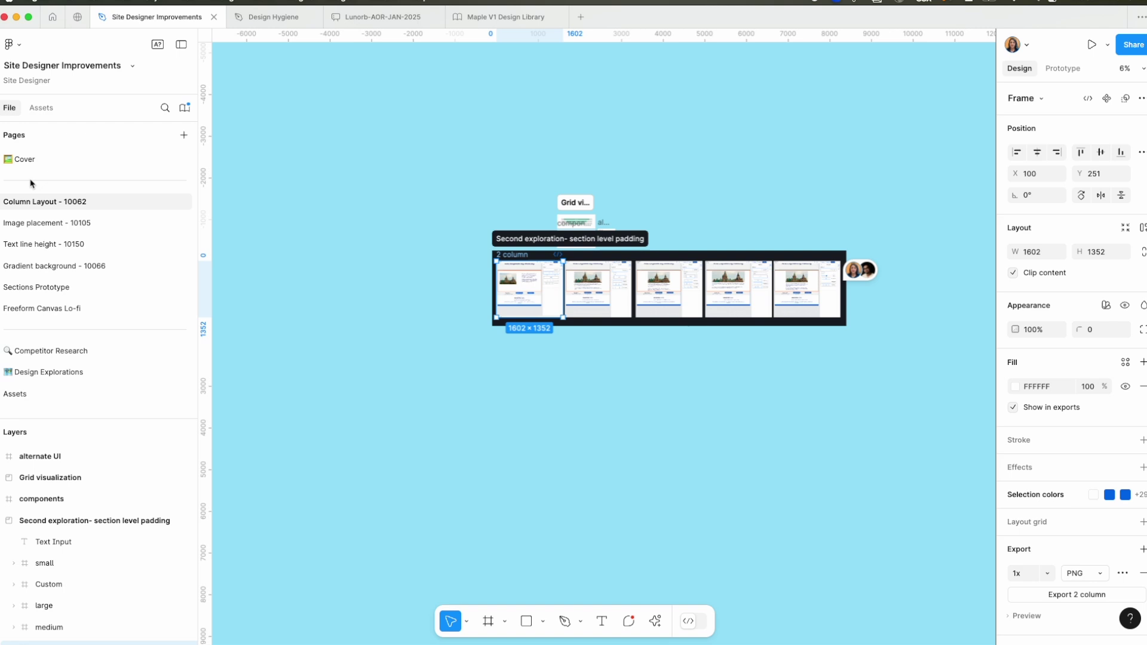
Add a 'Dev ready' page and move it directly under Cover.
{"action": "left_click", "coordinate": [185, 137]}
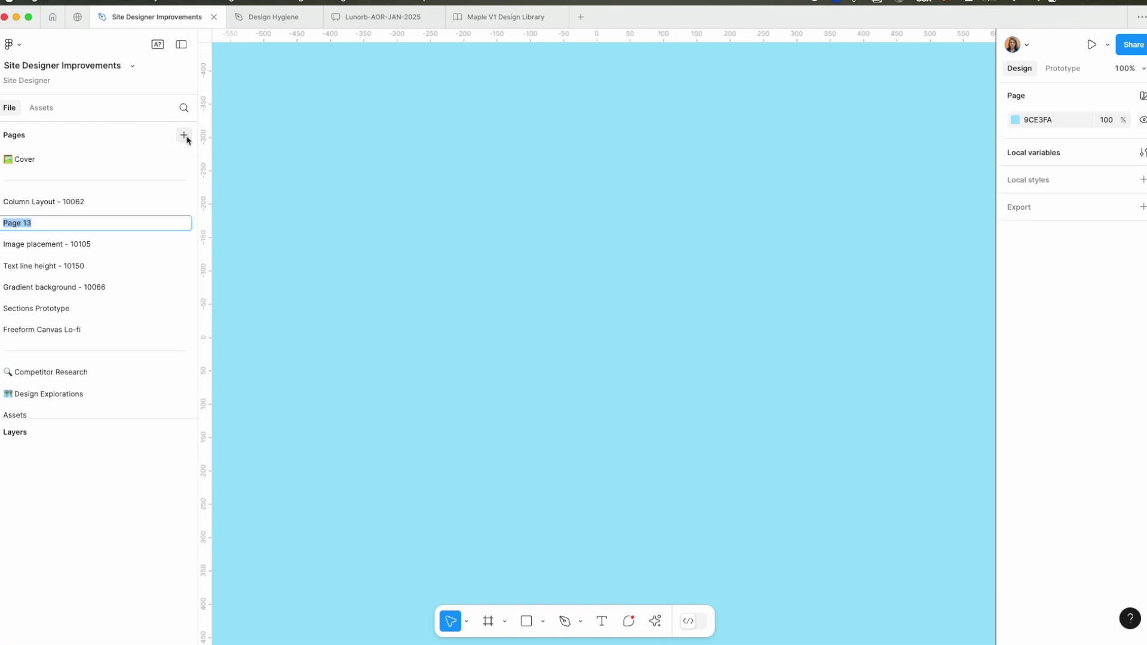
{"action": "type", "text": "Dev ready"}
{"action": "key", "text": "Return"}
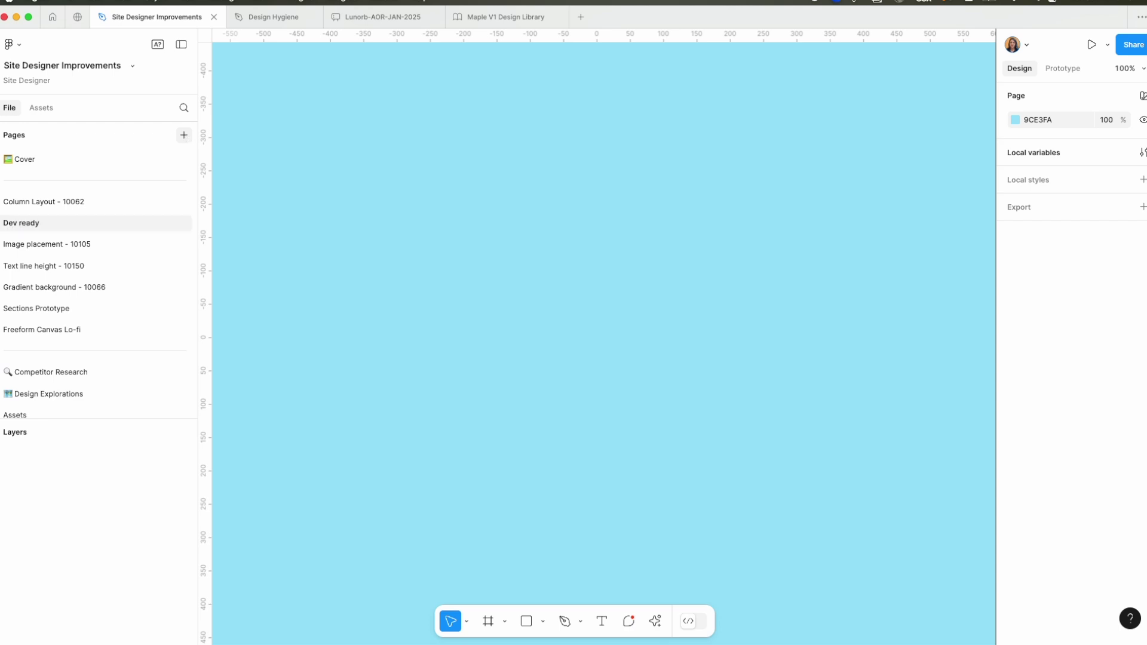
{"action": "left_click_drag", "start_coordinate": [17, 231], "coordinate": [37, 178]}
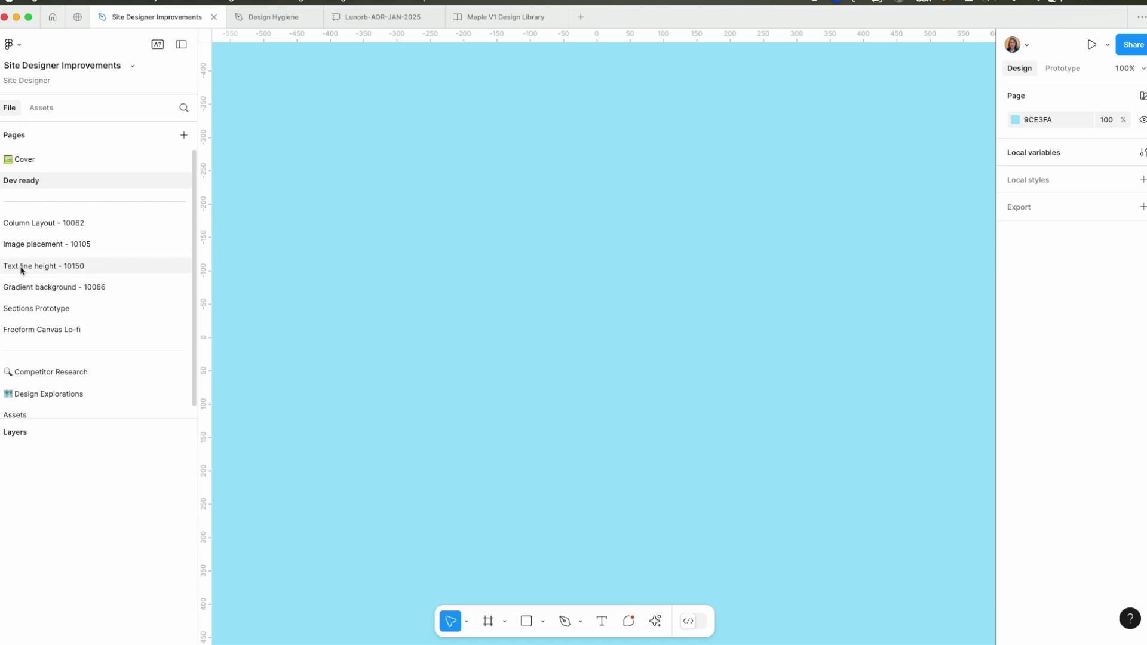
On the Column Layout - 10062 page, change the canvas background from light blue 9CE3FA to teal 7BBCAA.
{"action": "left_click", "coordinate": [50, 223]}
{"action": "left_click", "coordinate": [535, 406]}
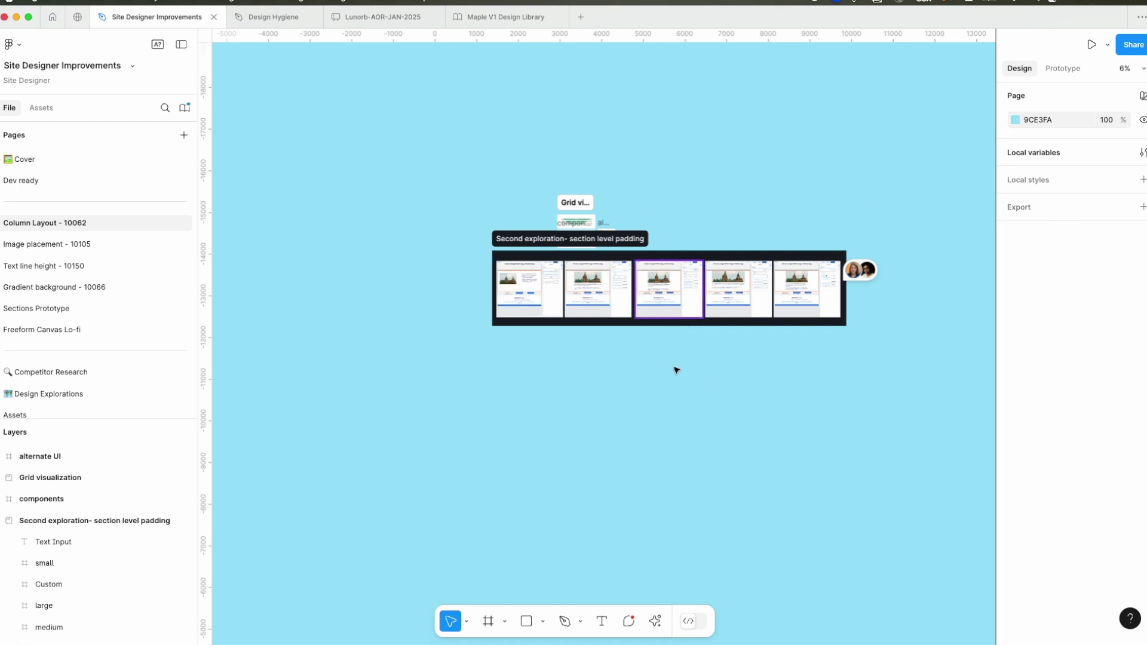
{"action": "scroll", "coordinate": [742, 400], "scroll_direction": "up", "scroll_amount": 5}
{"action": "scroll", "coordinate": [743, 399], "scroll_direction": "down", "scroll_amount": 2}
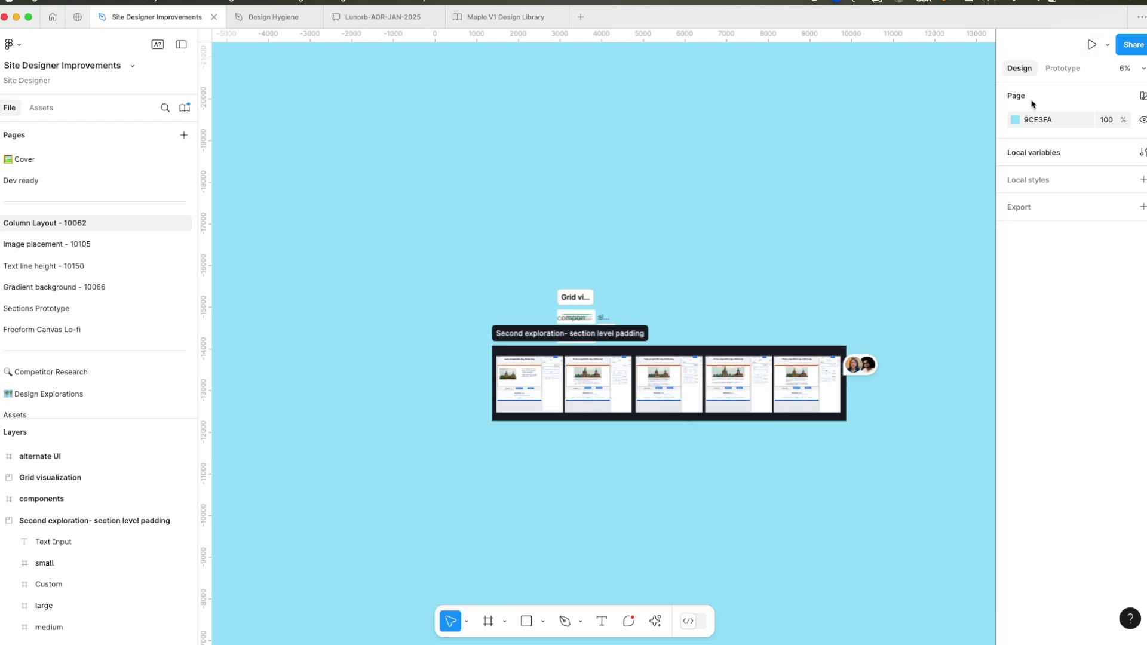
{"action": "left_click", "coordinate": [1018, 118]}
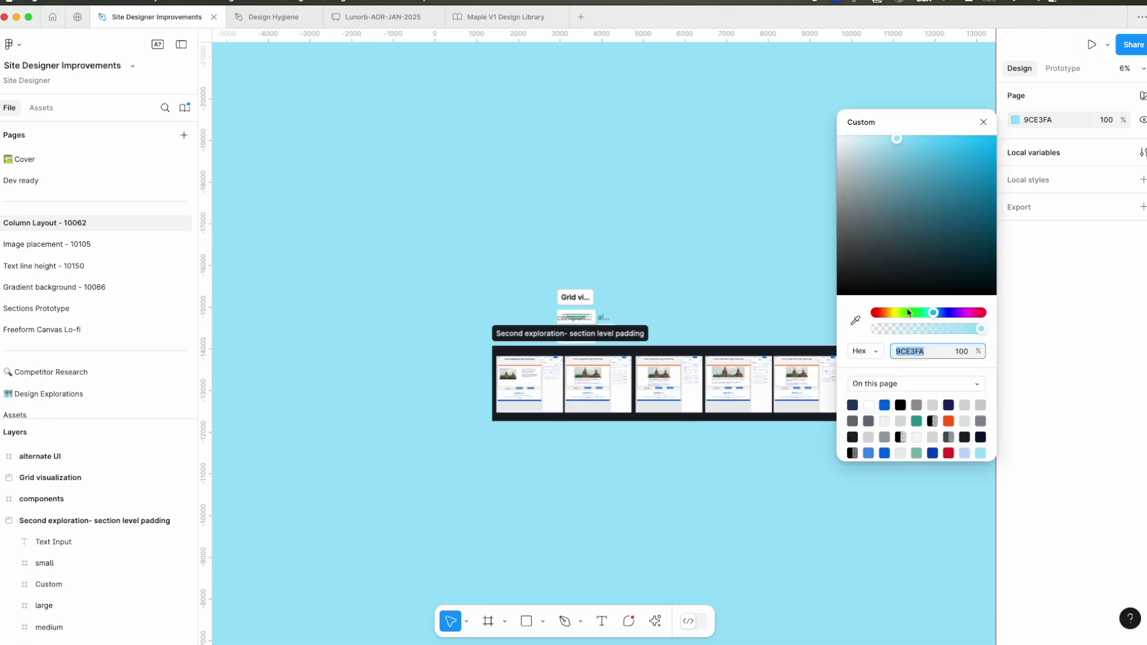
{"action": "left_click", "coordinate": [916, 453]}
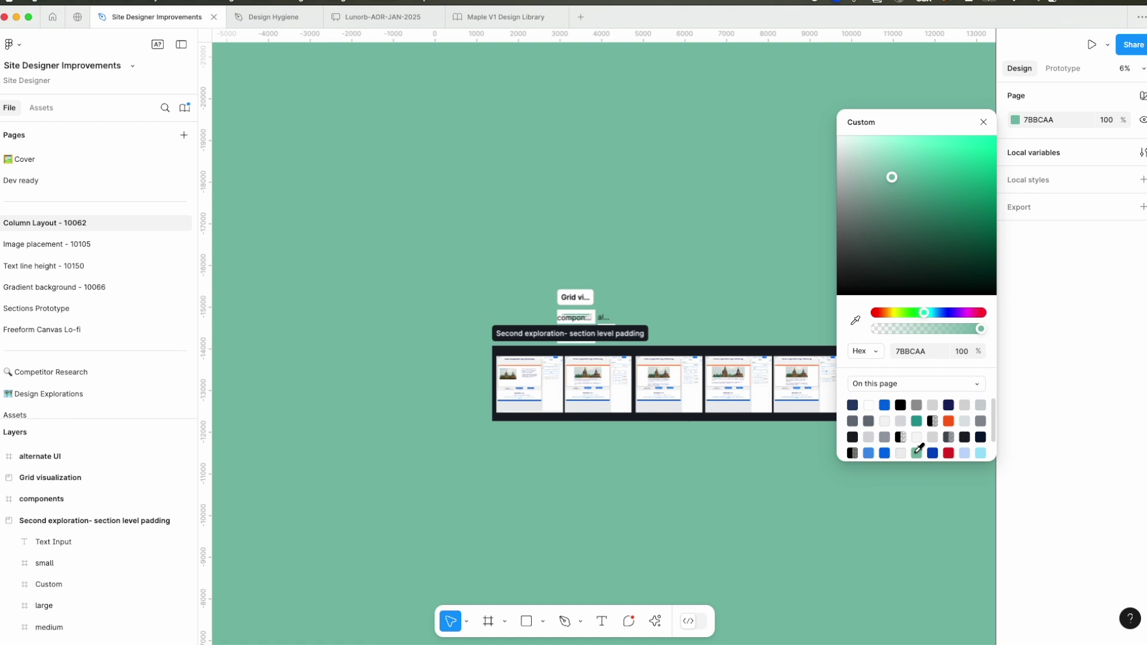
{"action": "left_click", "coordinate": [771, 312]}
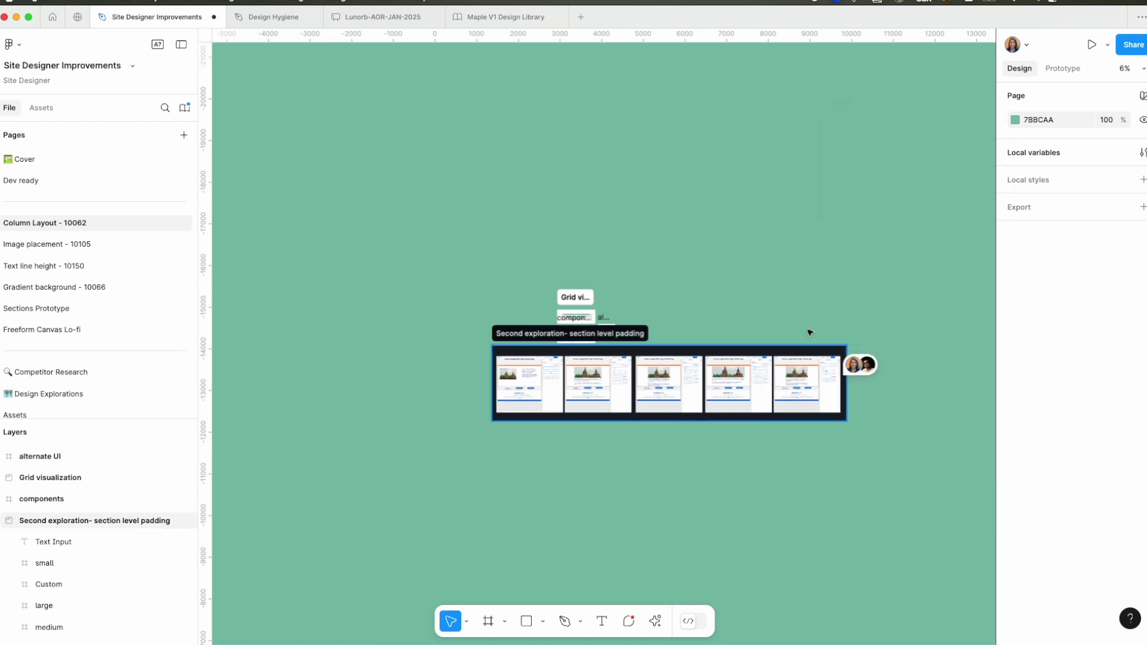
Extend the Second exploration- section level padding section upward to enclose the Grid visualization frames.
{"action": "key", "text": "super+equal"}
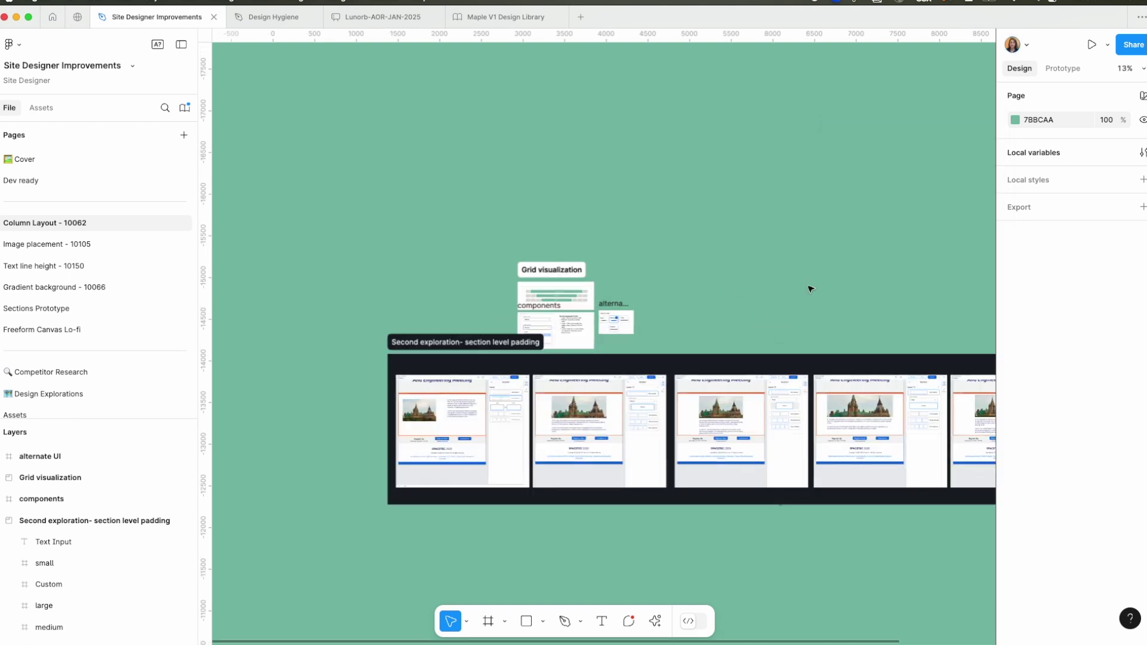
{"action": "scroll", "coordinate": [775, 356], "scroll_direction": "down", "scroll_amount": 5}
{"action": "scroll", "coordinate": [837, 361], "scroll_direction": "up", "scroll_amount": 2}
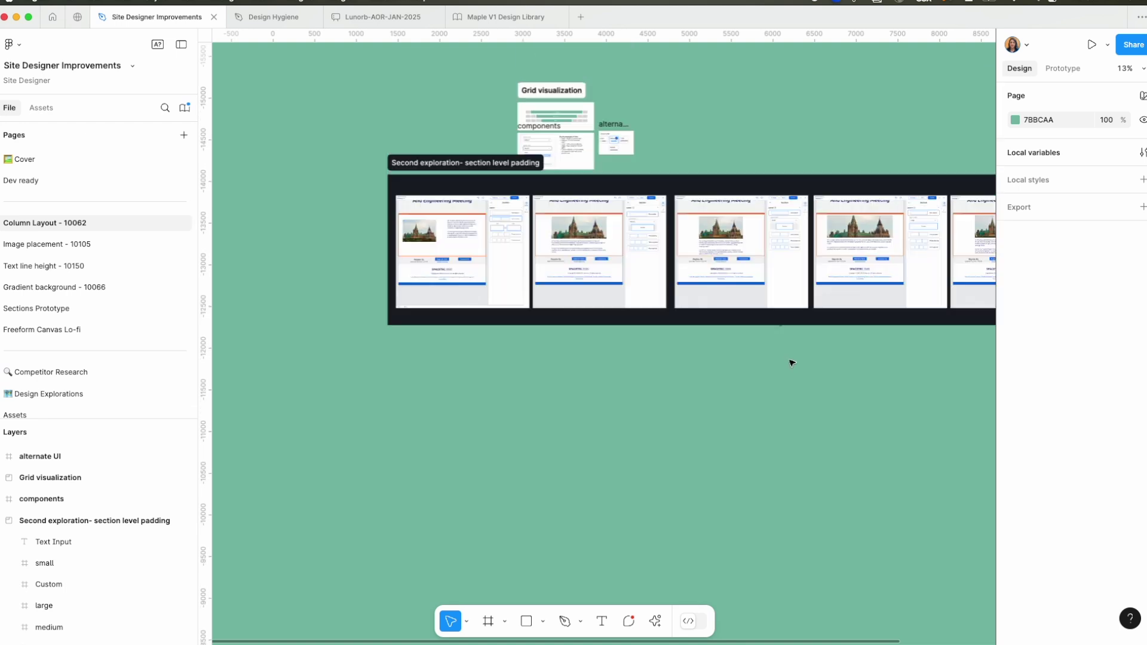
{"action": "left_click", "coordinate": [426, 164]}
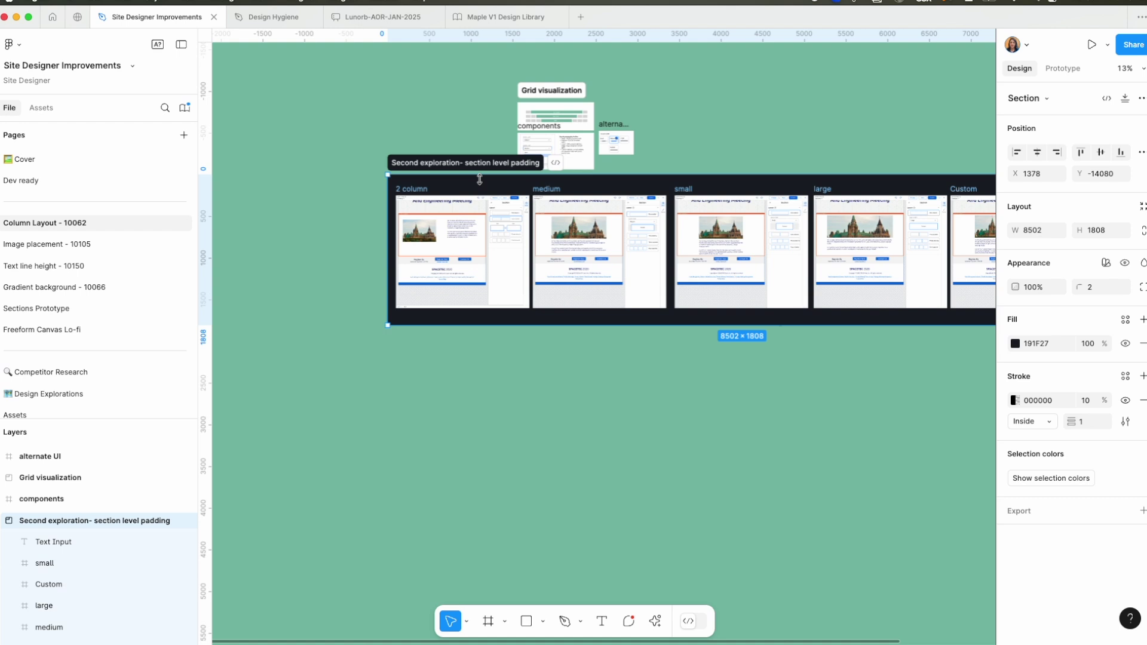
{"action": "left_click_drag", "start_coordinate": [479, 179], "coordinate": [479, 546]}
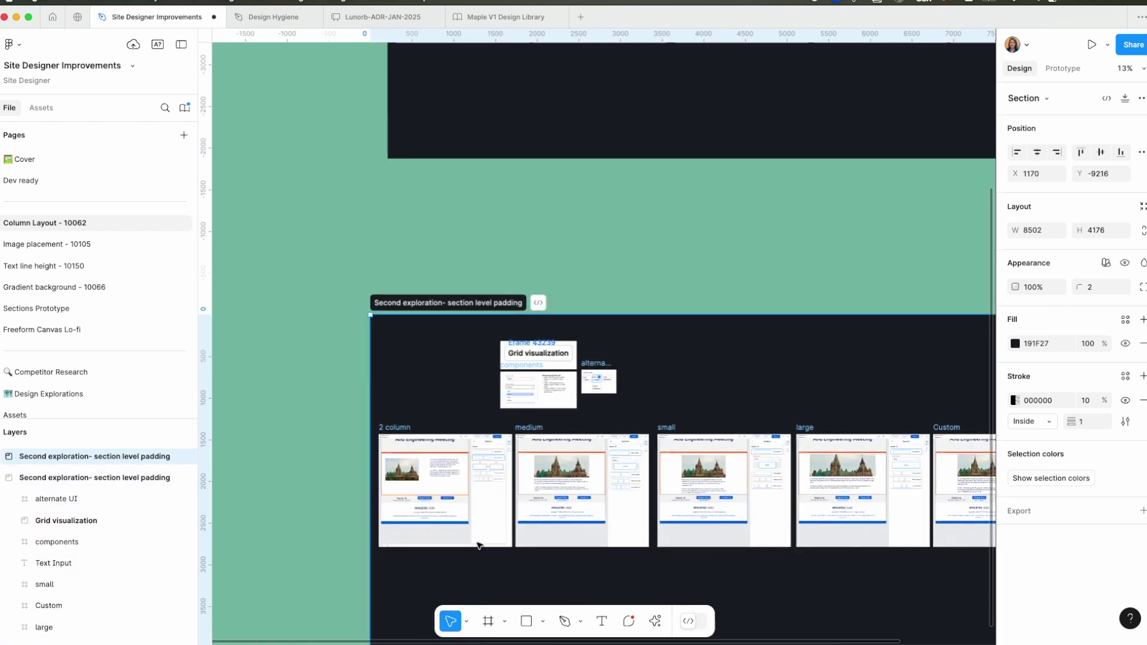
Change the section's fill from dark 191F27 to blue 326CBA.
{"action": "left_click", "coordinate": [1015, 343]}
{"action": "left_click", "coordinate": [954, 353]}
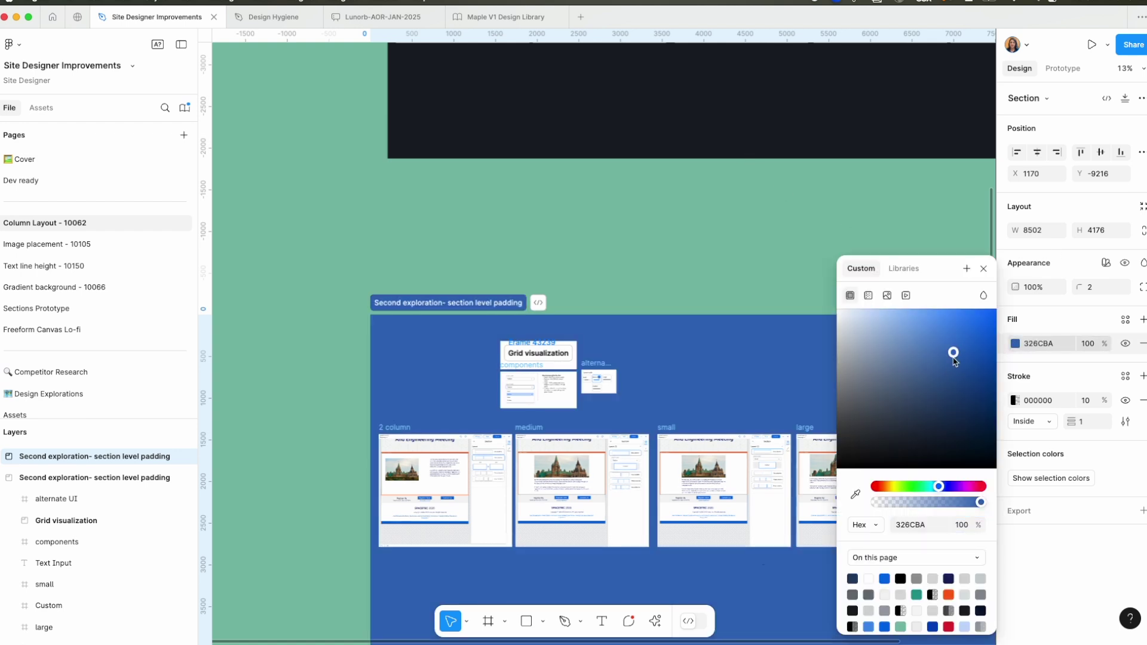
{"action": "left_click", "coordinate": [741, 257]}
{"action": "scroll", "coordinate": [717, 261], "scroll_direction": "down", "scroll_amount": 3}
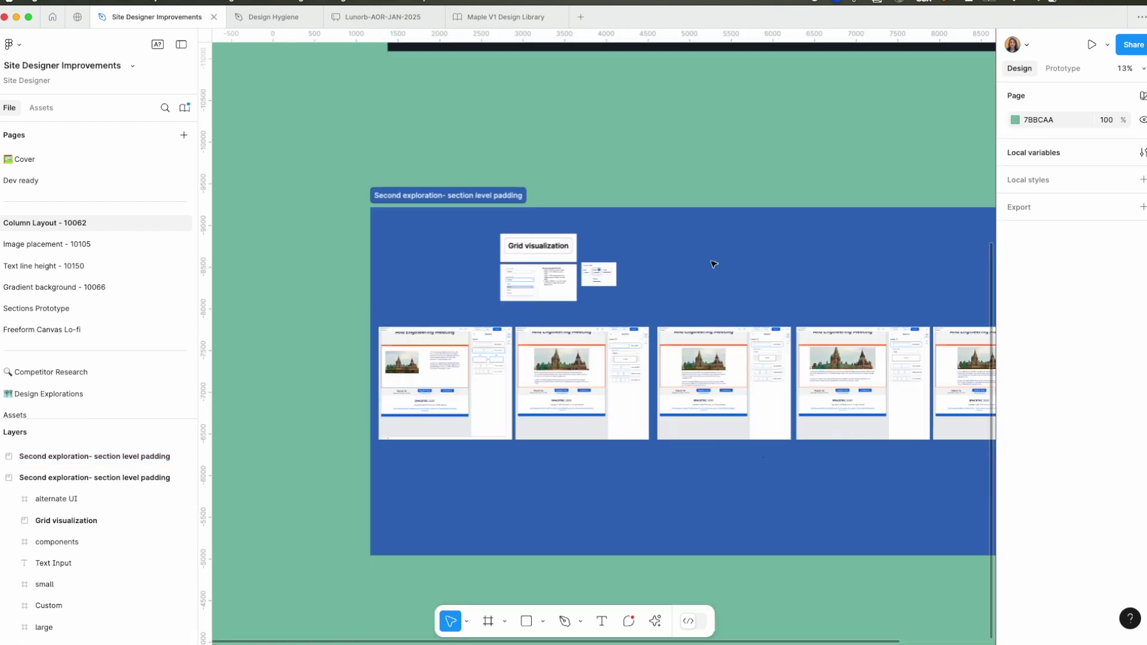
{"action": "left_click", "coordinate": [493, 202]}
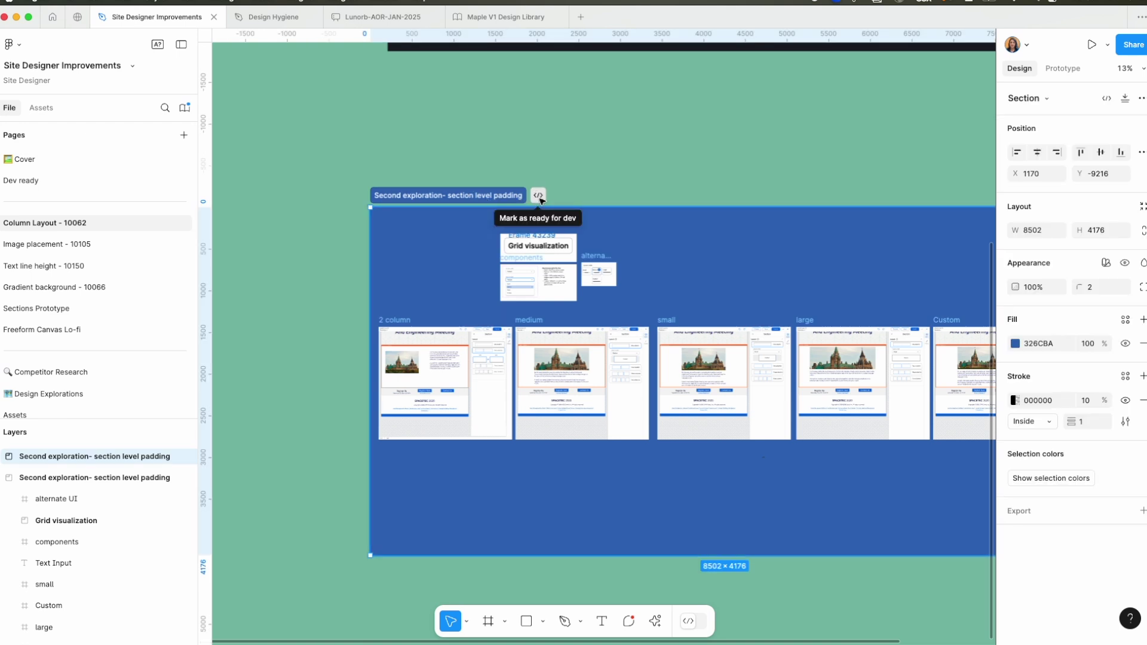
Flag the Second exploration section with the </> Ready for dev button, then enter Dev Mode.
{"action": "left_click", "coordinate": [540, 195]}
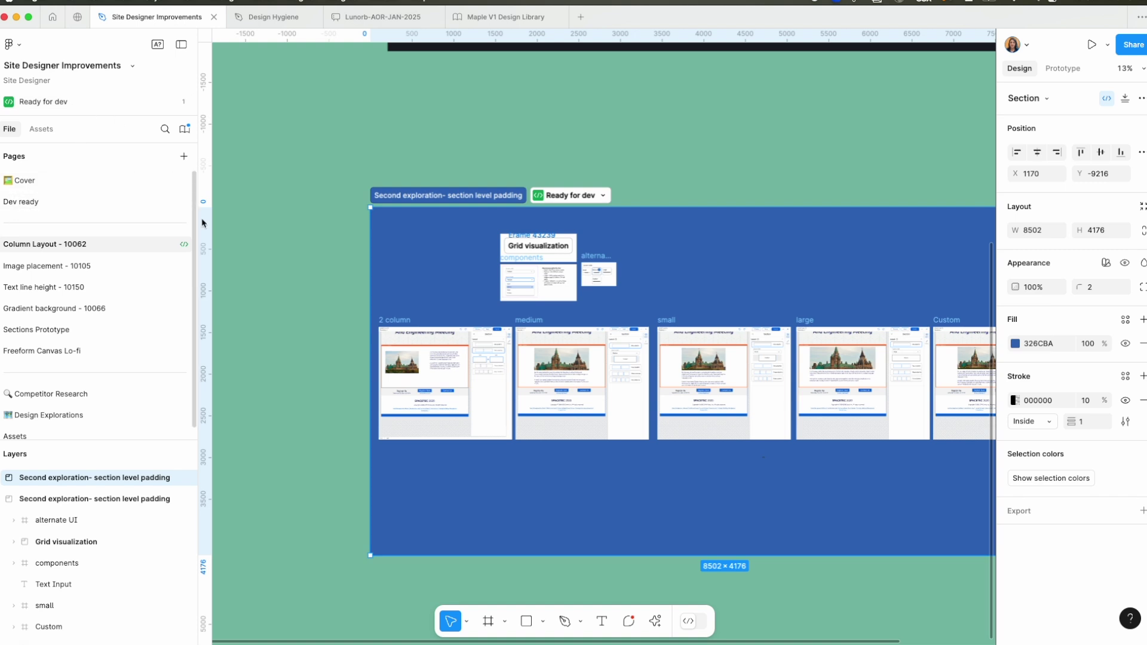
{"action": "left_click", "coordinate": [692, 622]}
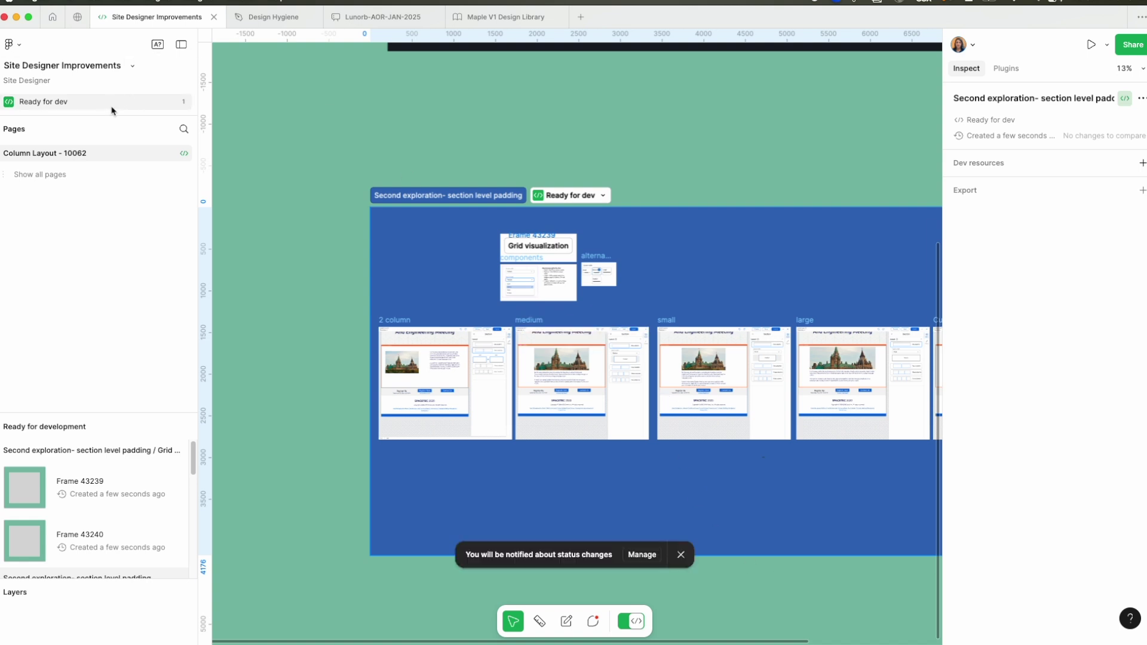
From the Ready for dev overview, open the Second exploration section in focus view and dismiss the tip.
{"action": "left_click", "coordinate": [73, 107]}
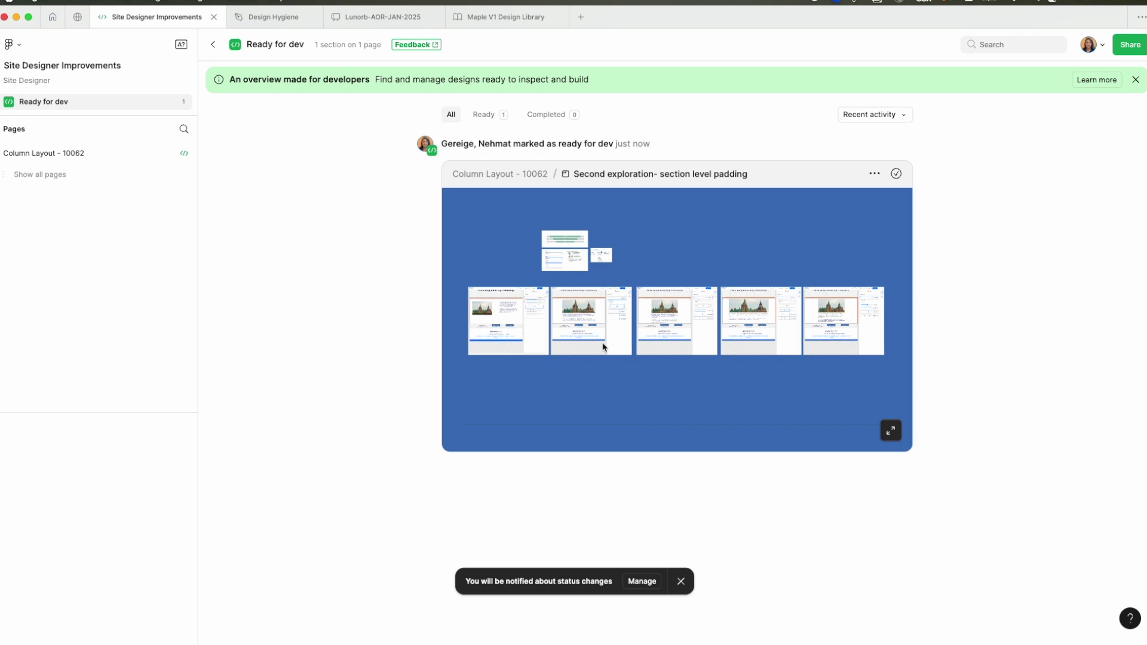
{"action": "left_click", "coordinate": [645, 282]}
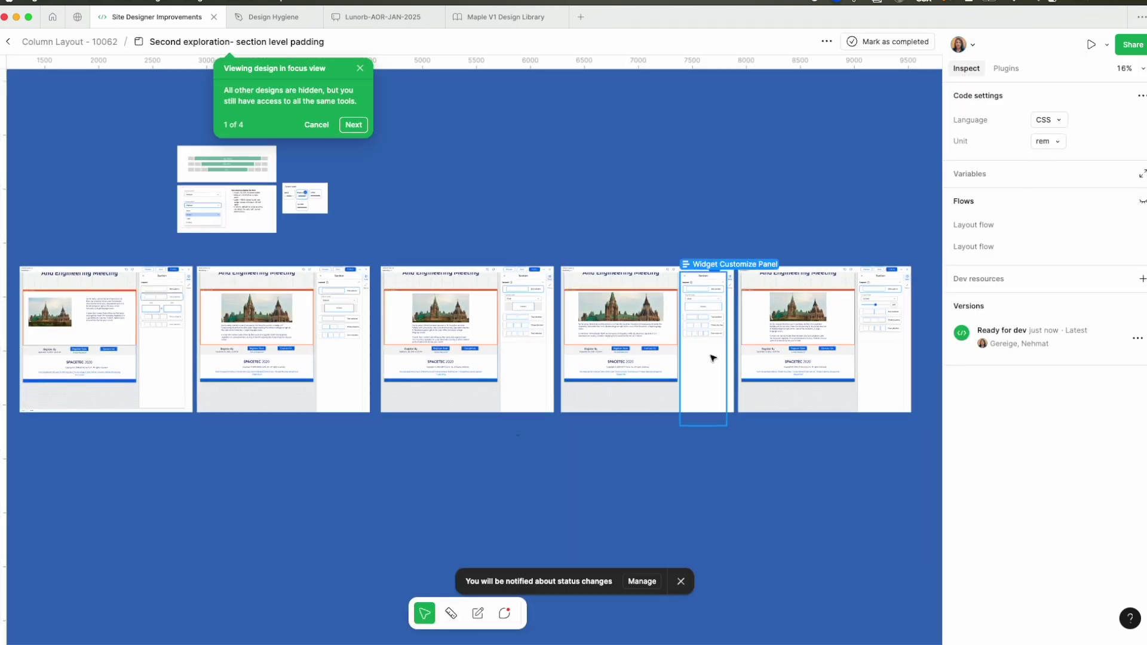
{"action": "left_click", "coordinate": [359, 68]}
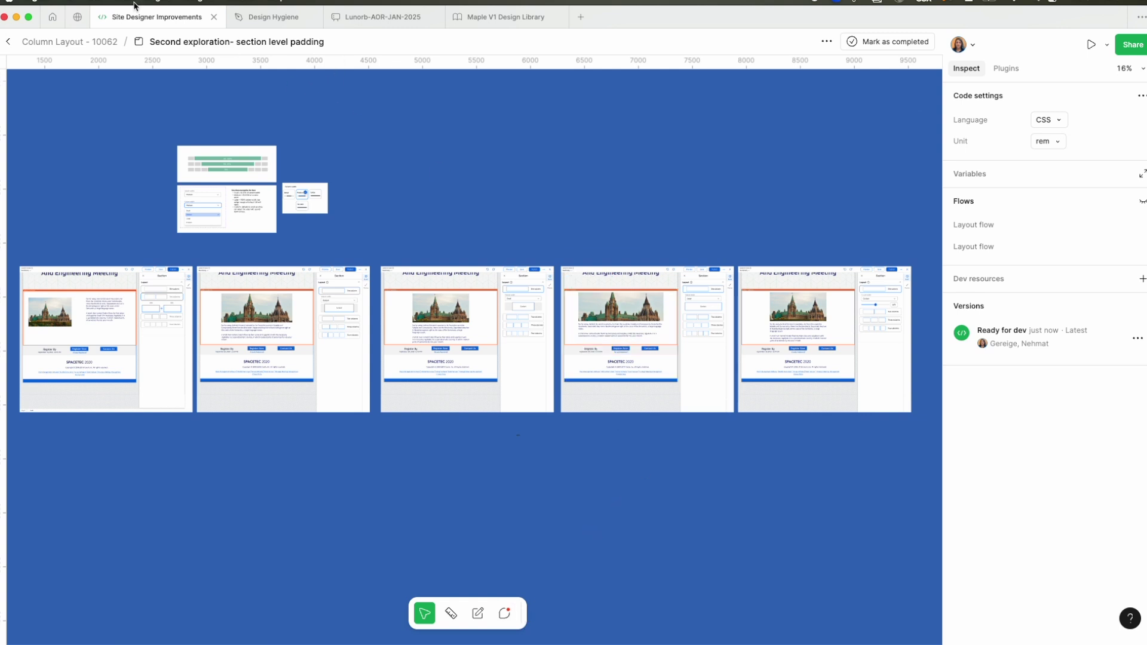
Close the Site Designer Improvements window so the Major-Project file is showing.
{"action": "left_click", "coordinate": [5, 18]}
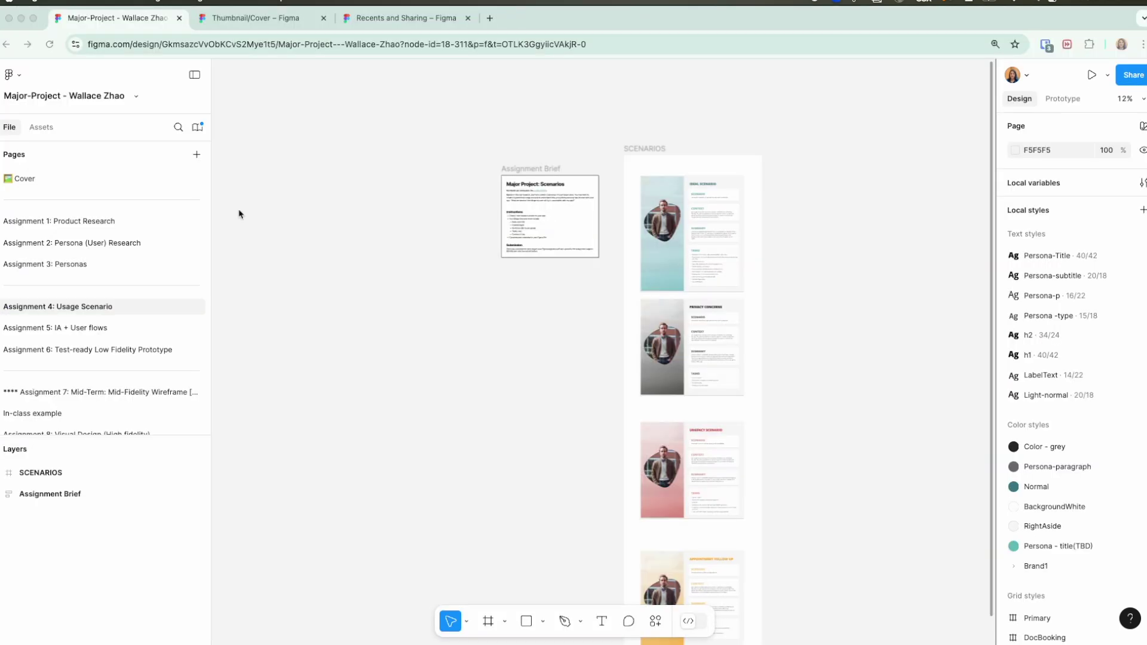